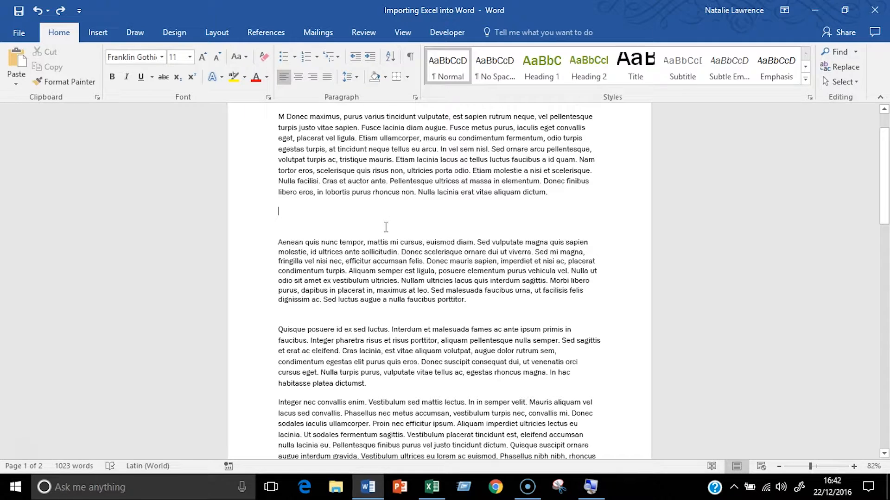
Switch to the Excel workbook and copy the column chart on Sheet1
left_click(432, 494)
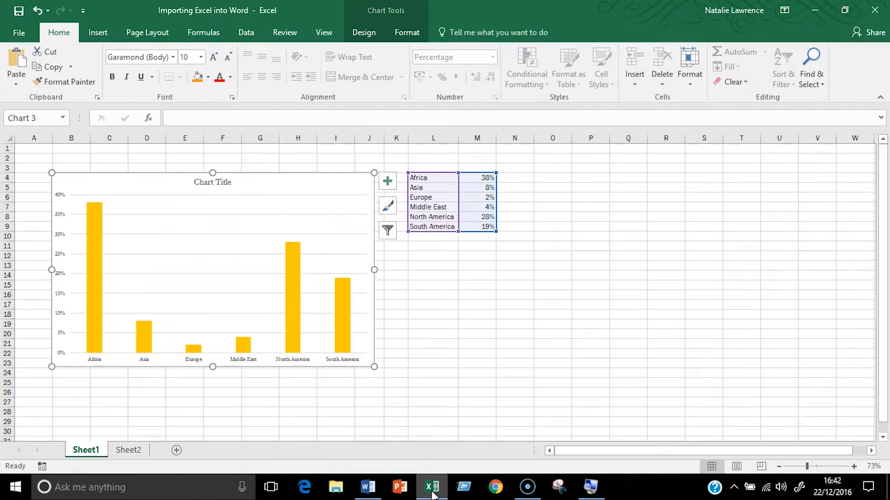
right_click(357, 187)
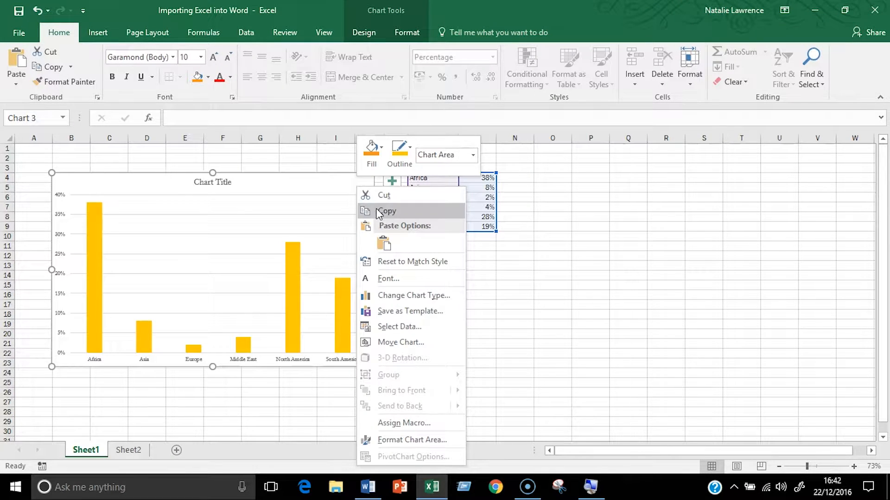
left_click(385, 211)
In Word, paste the copied chart into the blank line below the first paragraph, using the destination theme and embedding the workbook
left_click(367, 489)
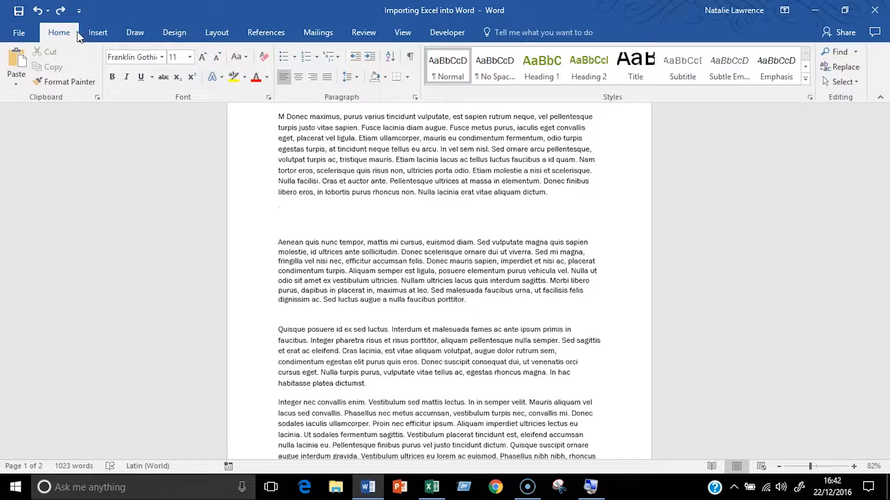
left_click(17, 84)
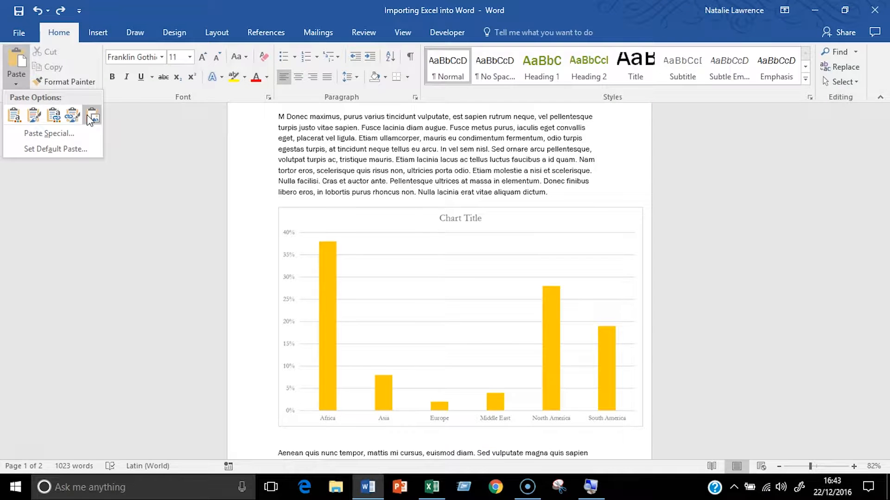
left_click(283, 212)
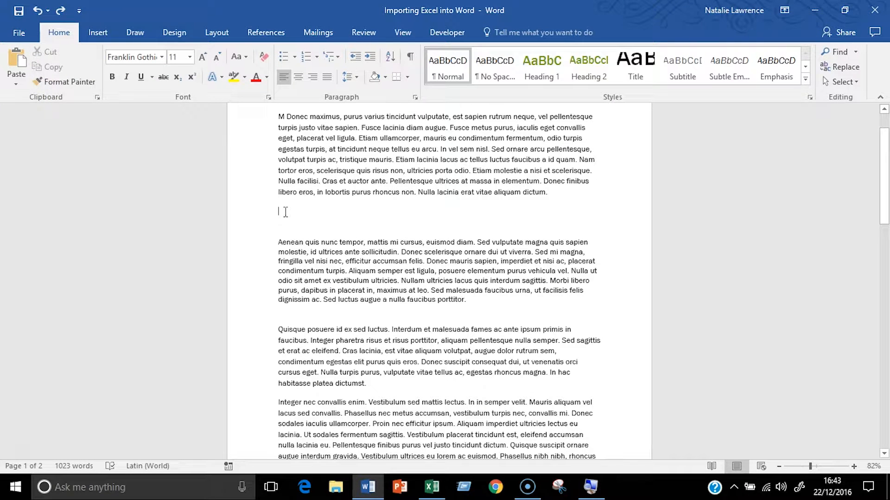
left_click(15, 85)
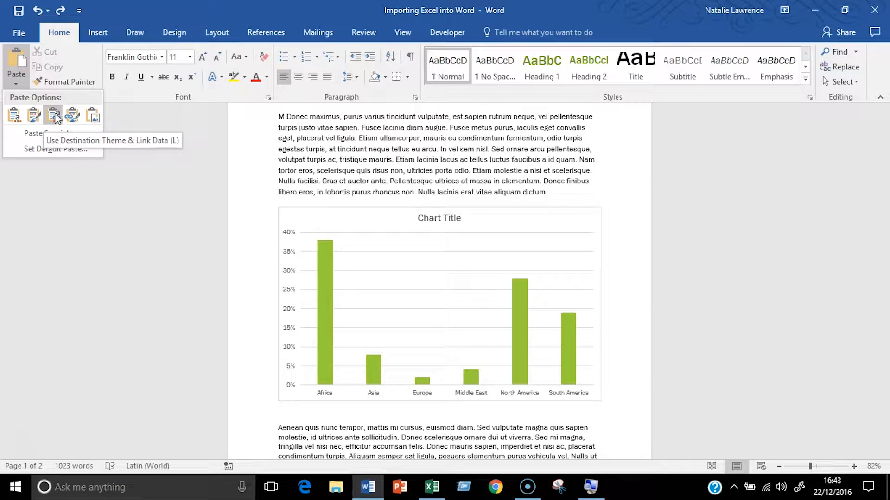
left_click(13, 115)
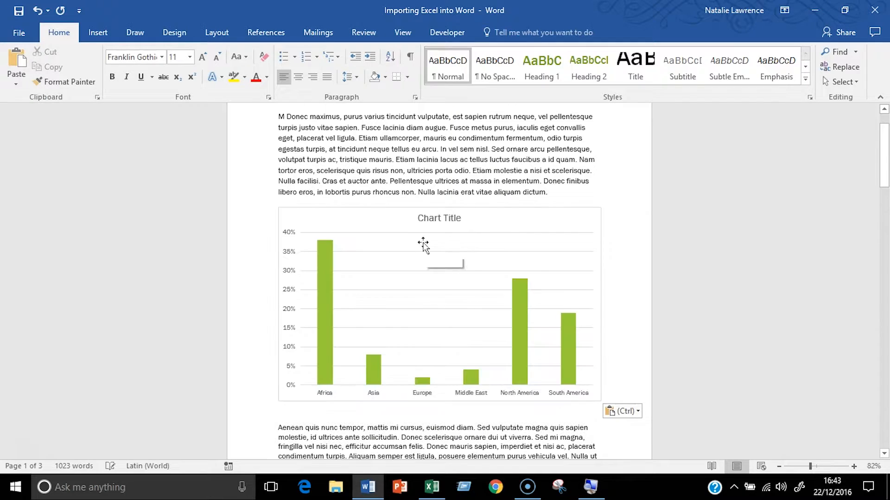
Compare the font of the source chart in Excel with the font of the chart pasted in Word
left_click(553, 212)
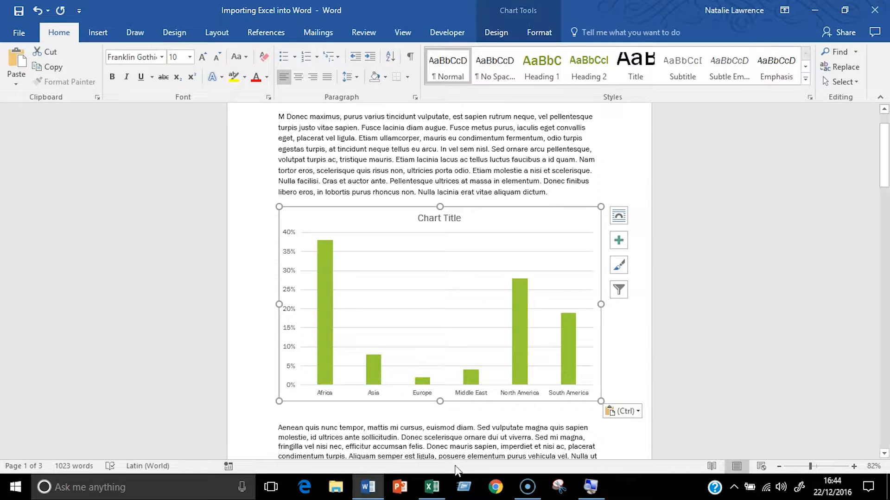
left_click(431, 486)
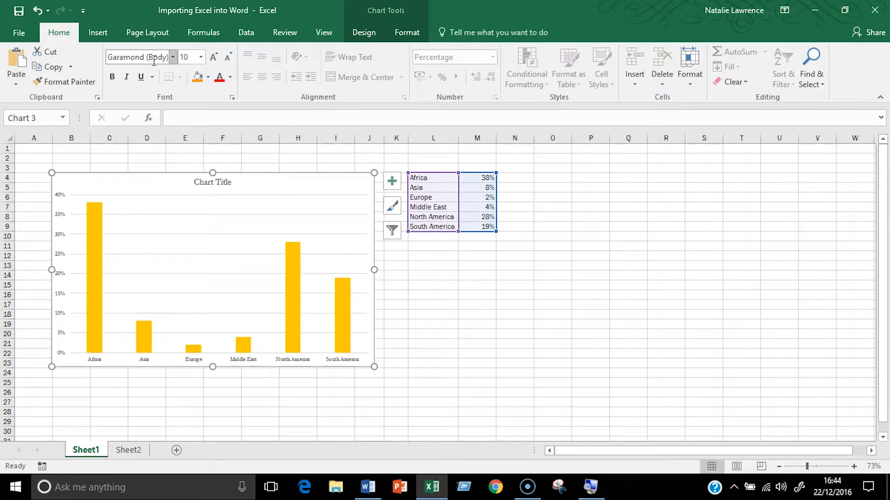
left_click(367, 487)
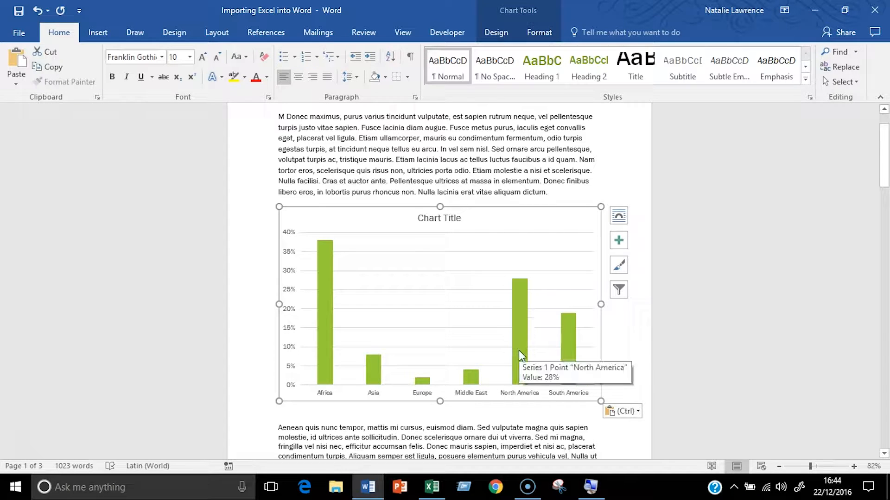
left_click(162, 57)
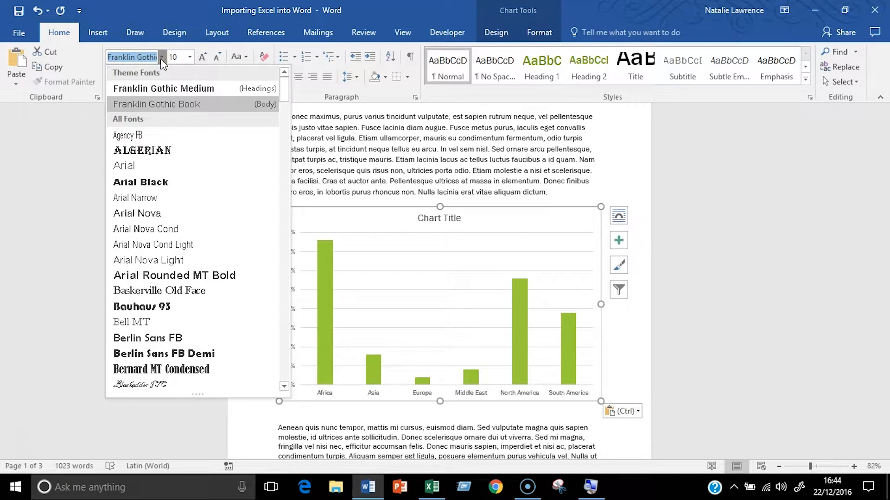
left_click(162, 57)
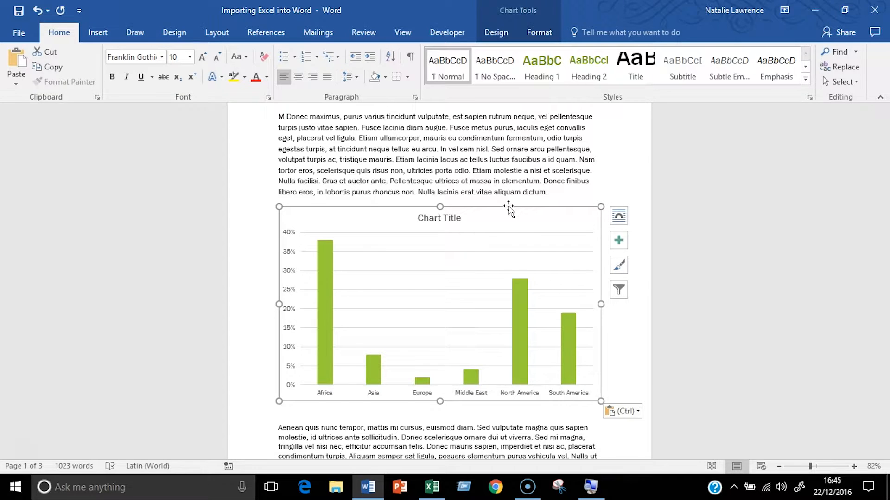
Delete the pasted chart and paste it again at the same place with the destination theme and an embedded workbook
key("Delete")
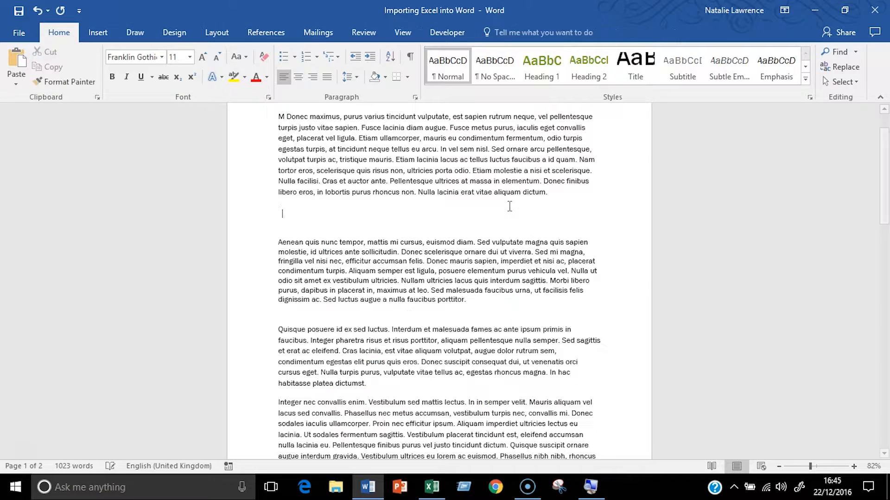
left_click(299, 205)
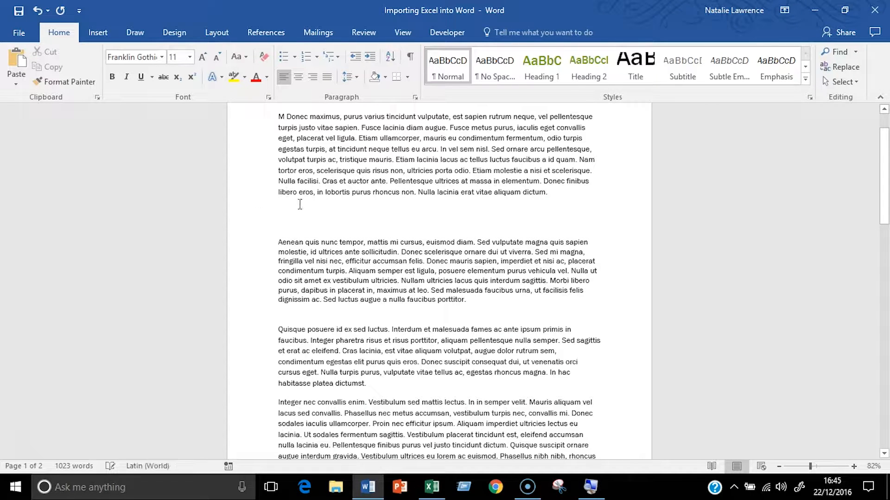
left_click(14, 85)
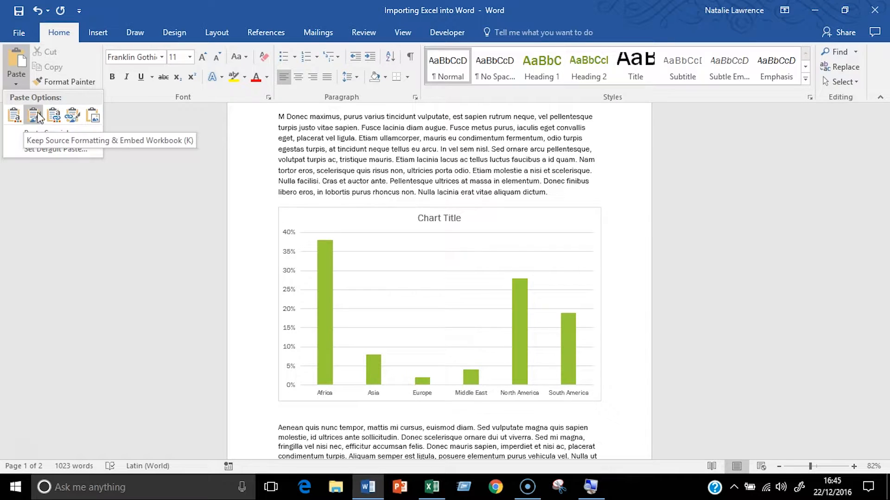
left_click(14, 116)
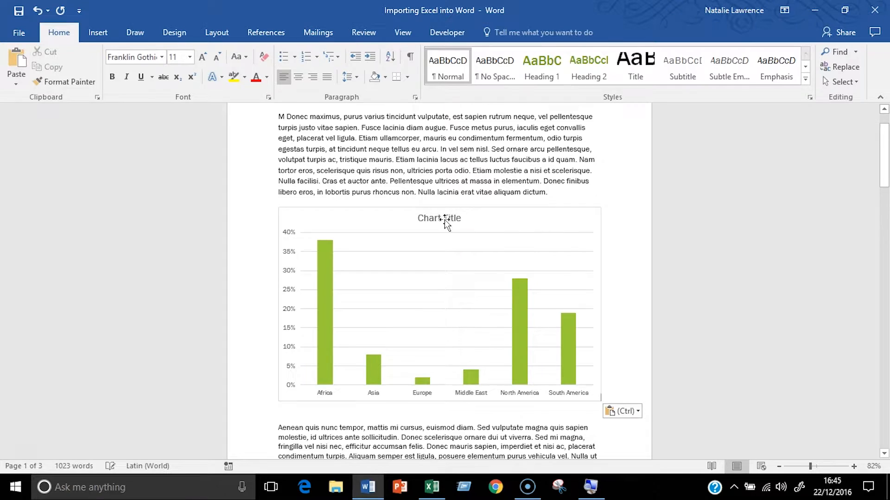
Open the embedded chart's data in an enlarged data window, set the Middle East value to 22%, and close the window
left_click(564, 210)
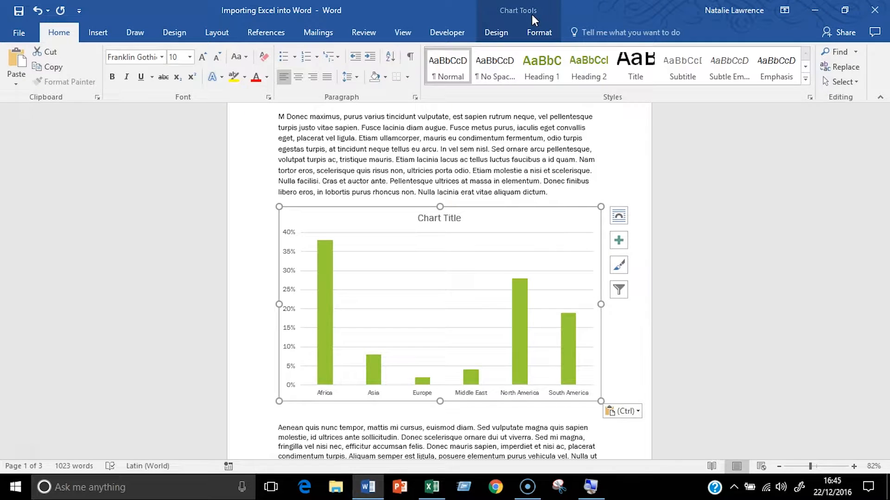
left_click(505, 34)
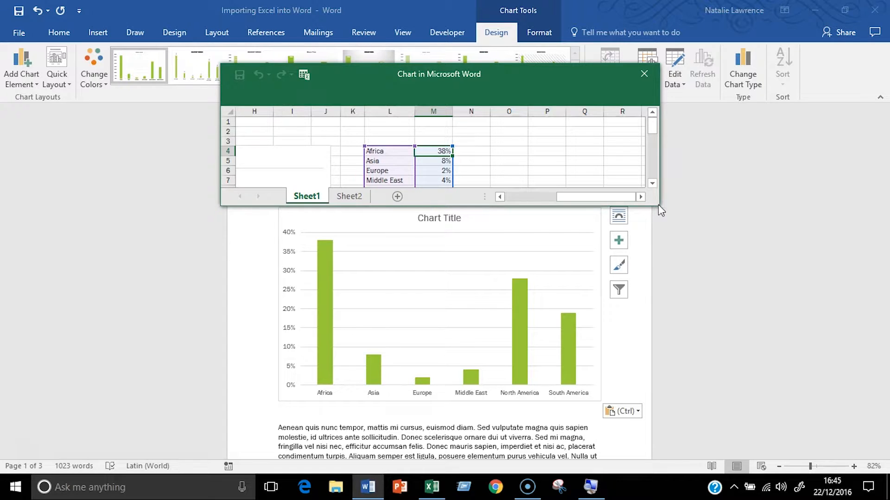
left_click_drag(659, 205, 678, 248)
left_click(534, 198)
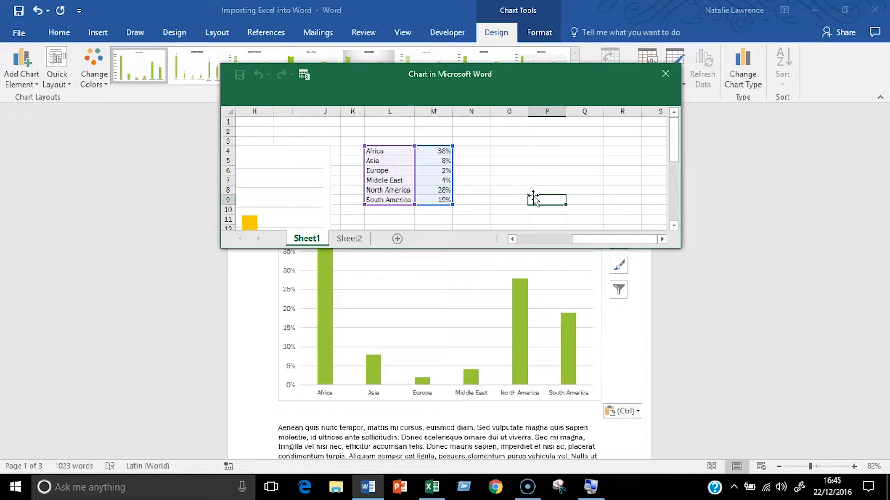
left_click(437, 181)
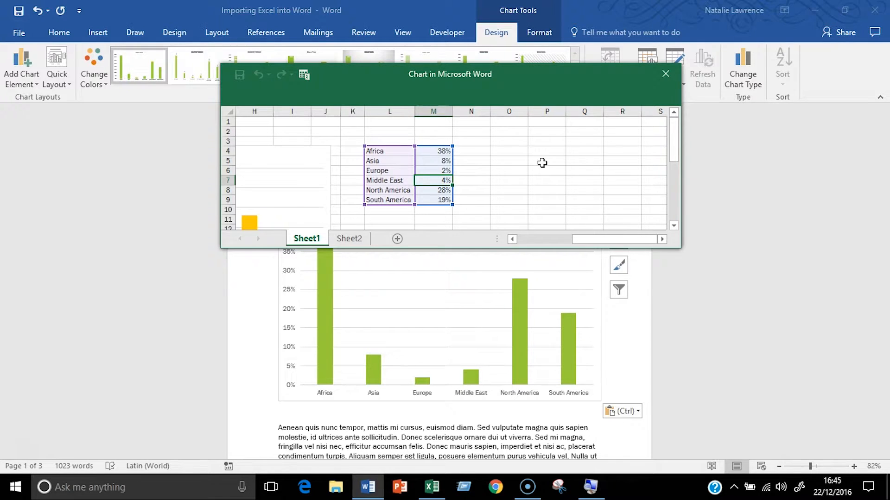
type("22")
key("Return")
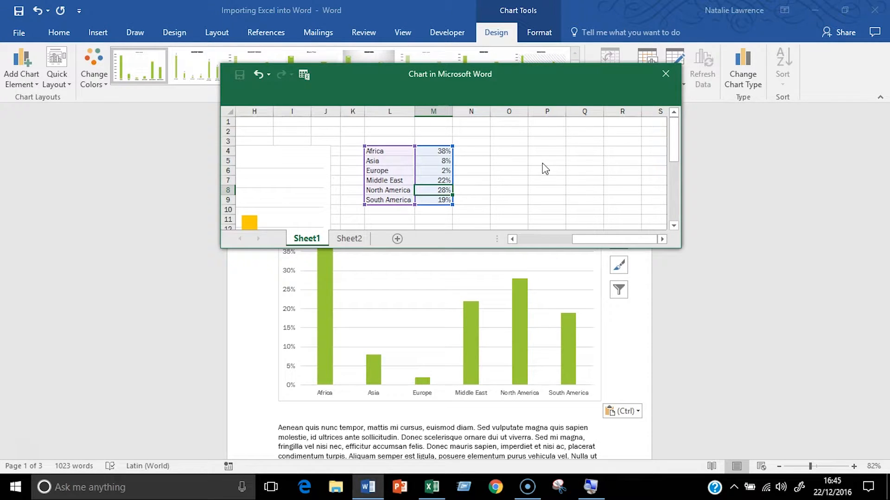
left_click(649, 298)
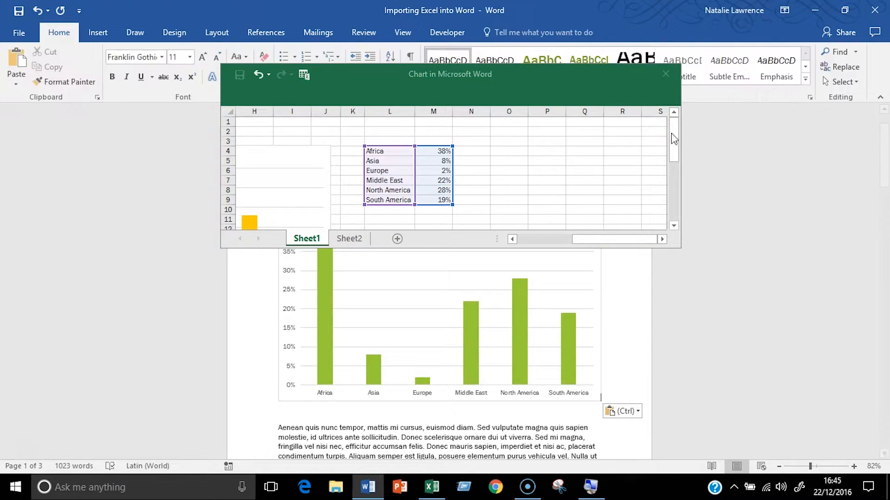
left_click(664, 75)
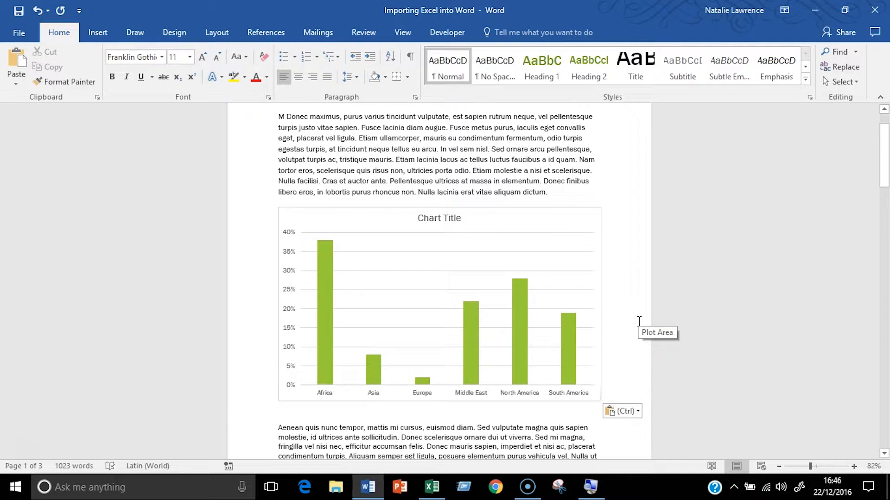
Compare the Middle East column in the Excel source chart with the same column in the embedded Word chart
left_click(432, 487)
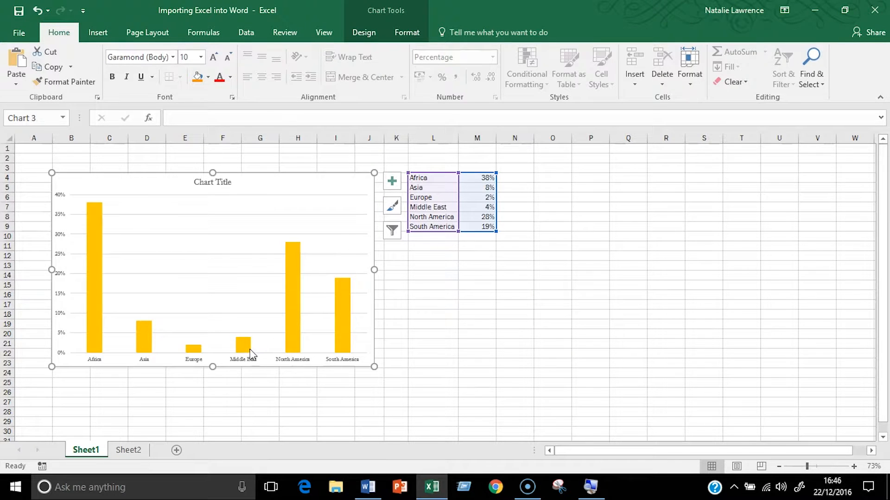
left_click(367, 486)
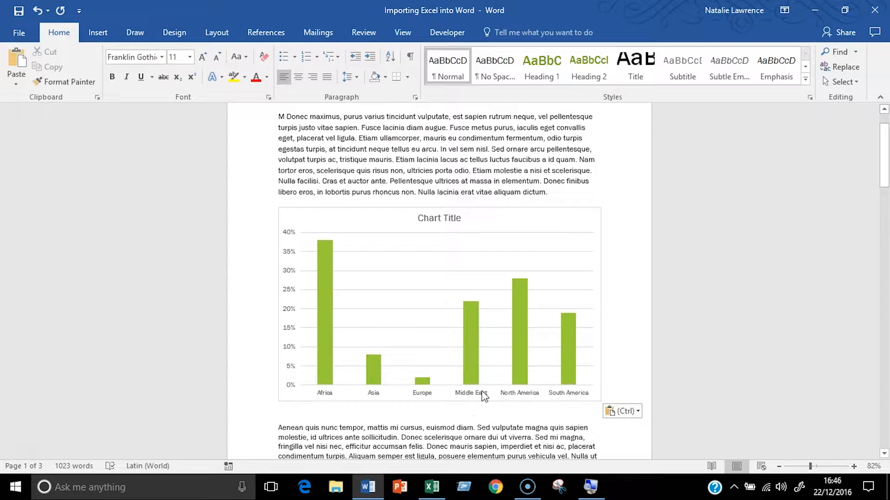
left_click(433, 487)
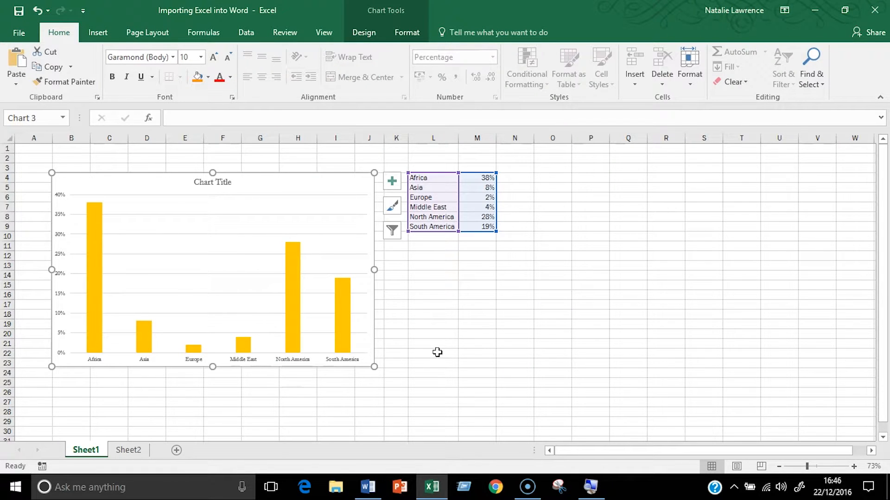
left_click(376, 492)
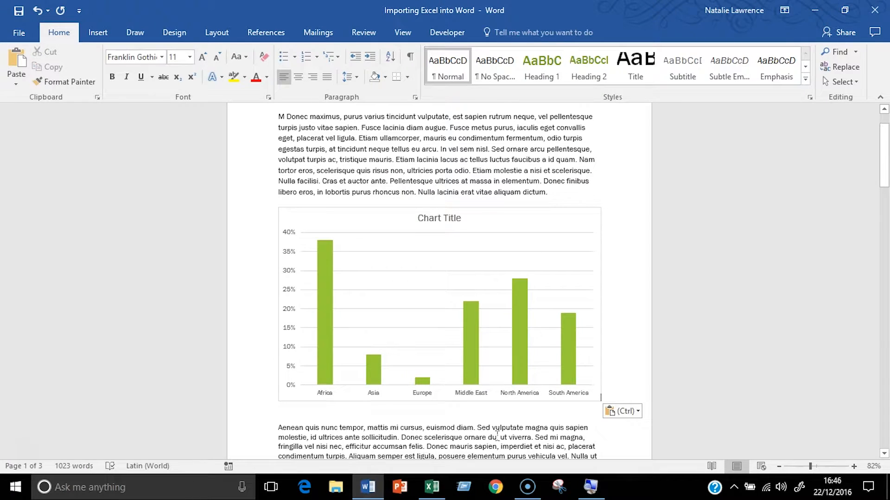
Replace the embedded chart with a fresh paste that uses the destination theme and links to the Excel data
left_click(585, 210)
key("Delete")
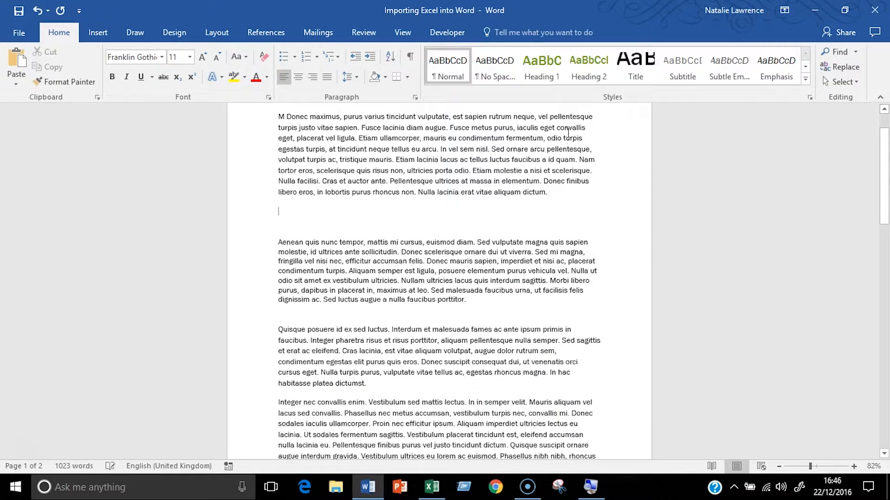
left_click(16, 84)
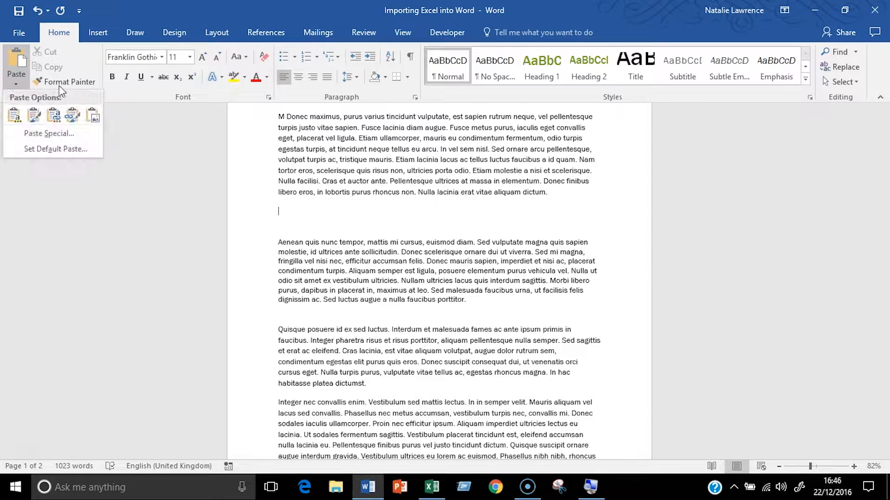
left_click(52, 116)
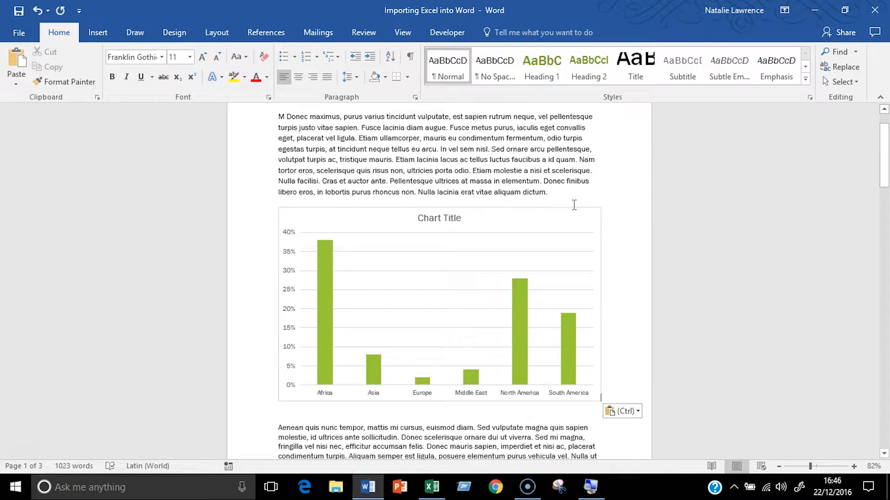
Open the linked Word chart's source data in Excel, set the Middle East value to 22%, and check the chart in Word
left_click(573, 214)
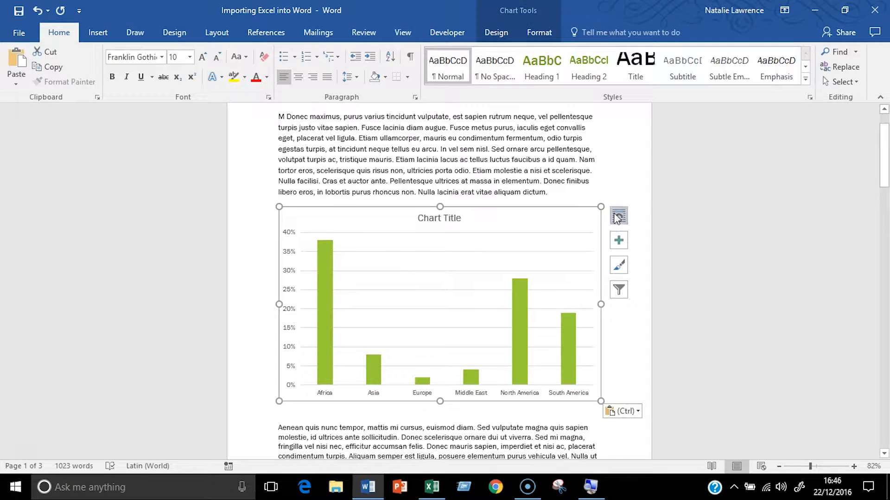
left_click(505, 34)
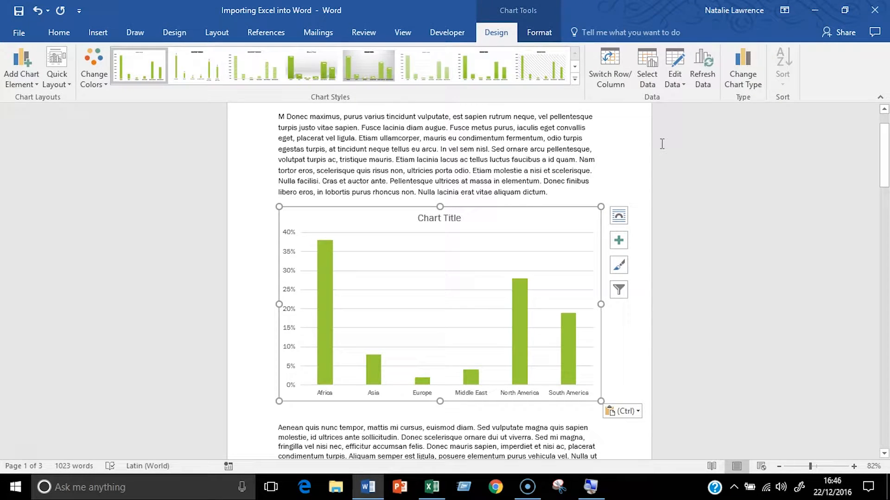
left_click(674, 60)
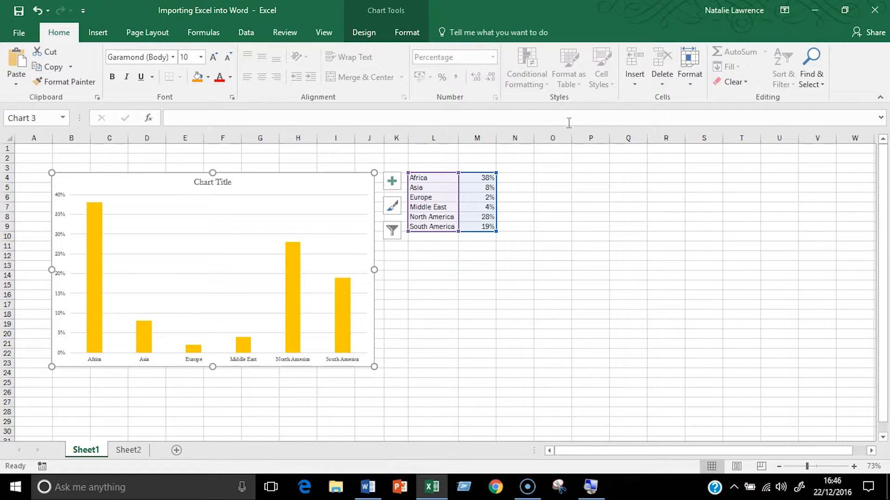
left_click(482, 206)
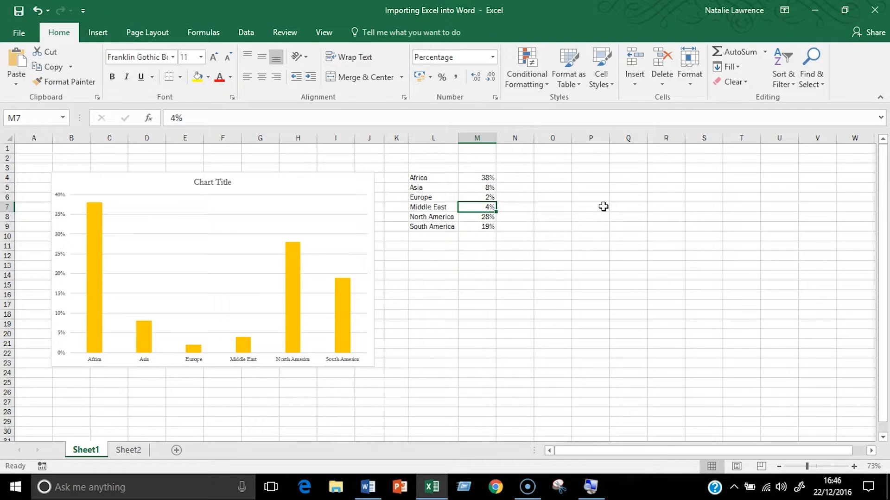
type("22")
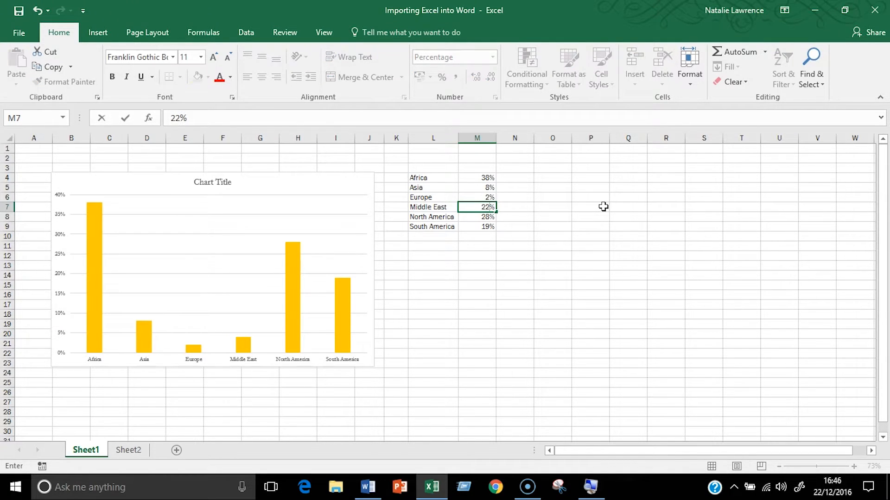
key("Return")
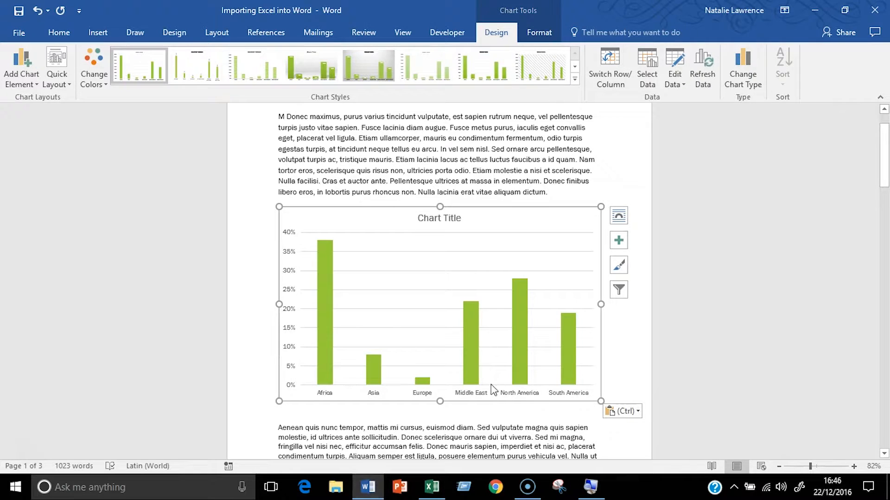
left_click(367, 487)
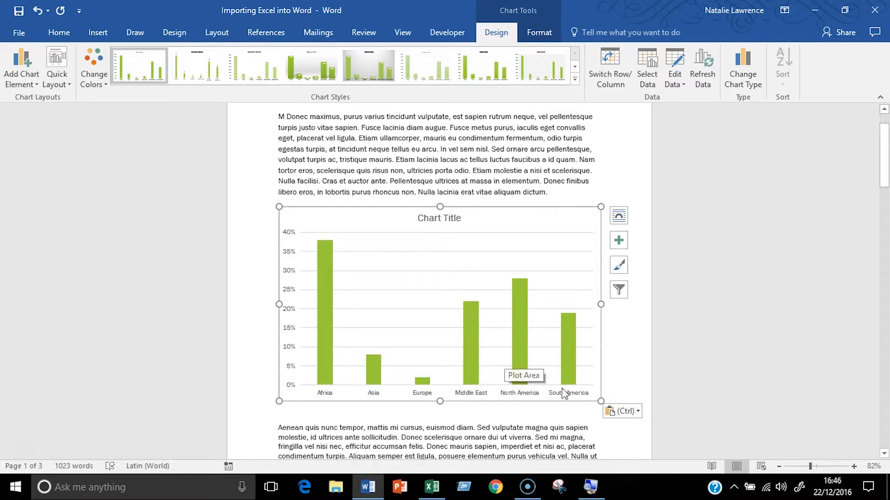
left_click(628, 369)
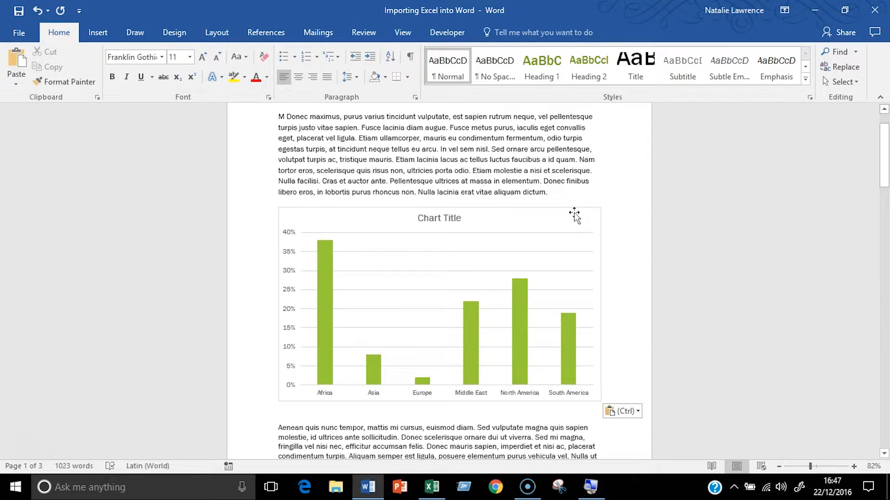
Replace the linked chart in Word with a paste that keeps source formatting and embeds the workbook
left_click(575, 212)
key("Delete")
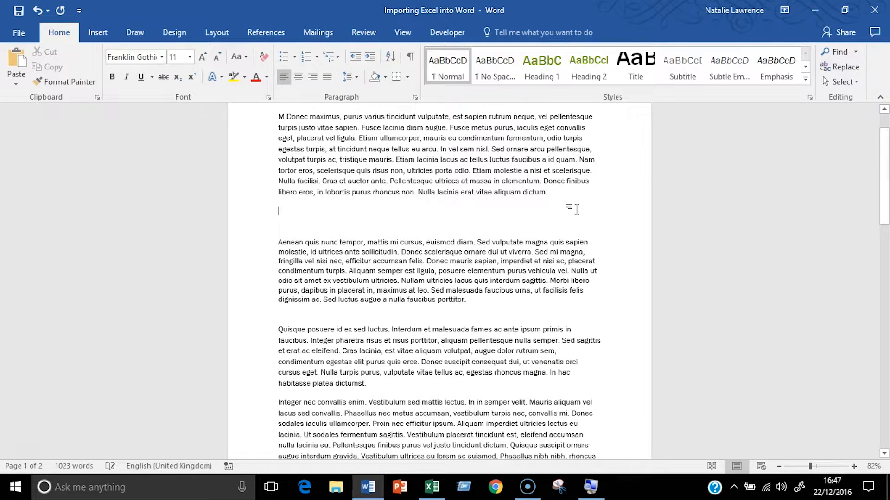
left_click(12, 81)
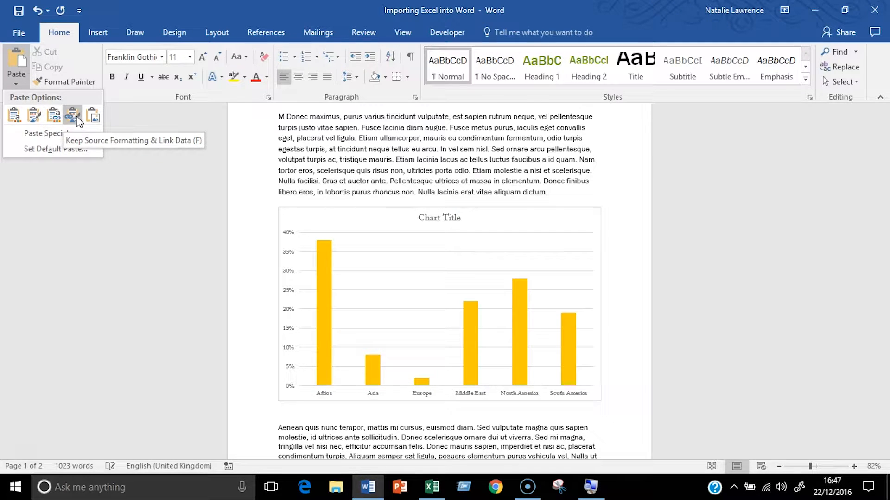
left_click(30, 120)
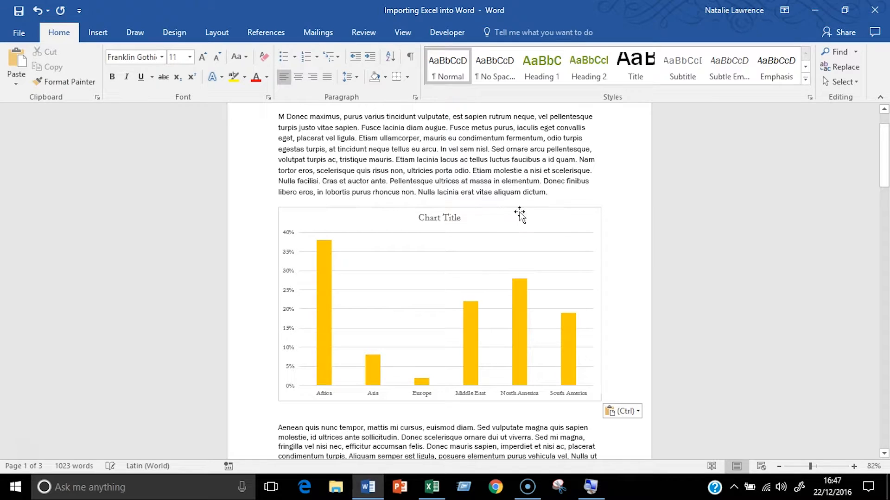
left_click(560, 213)
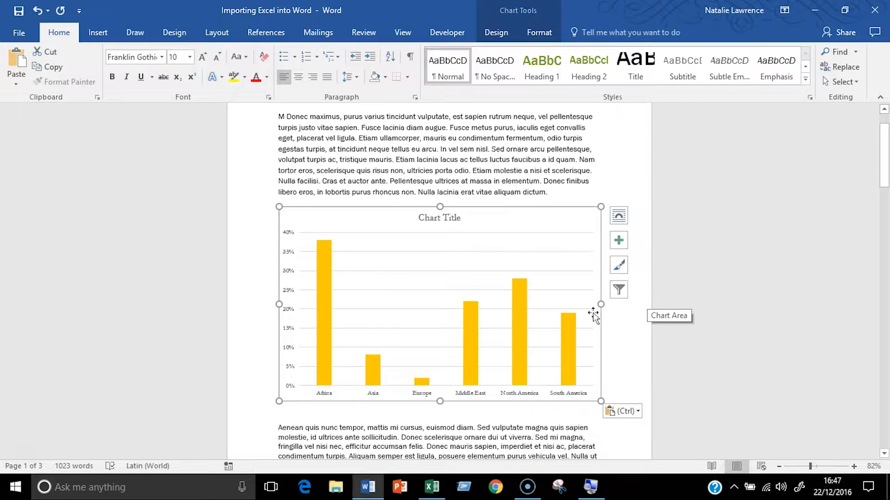
Copy the column chart from Excel again and replace the Word chart with it, keeping source formatting and embedding the workbook
left_click(431, 487)
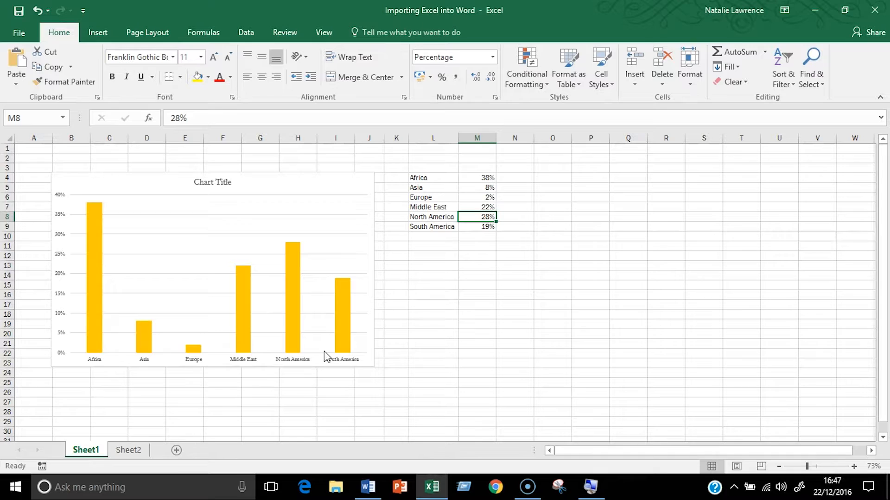
left_click(259, 189)
key("ctrl+c")
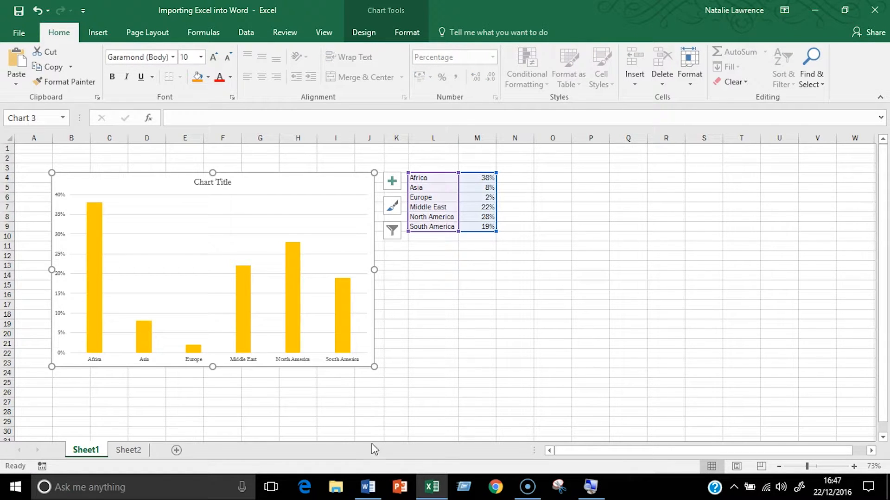
left_click(367, 486)
key("ctrl+v")
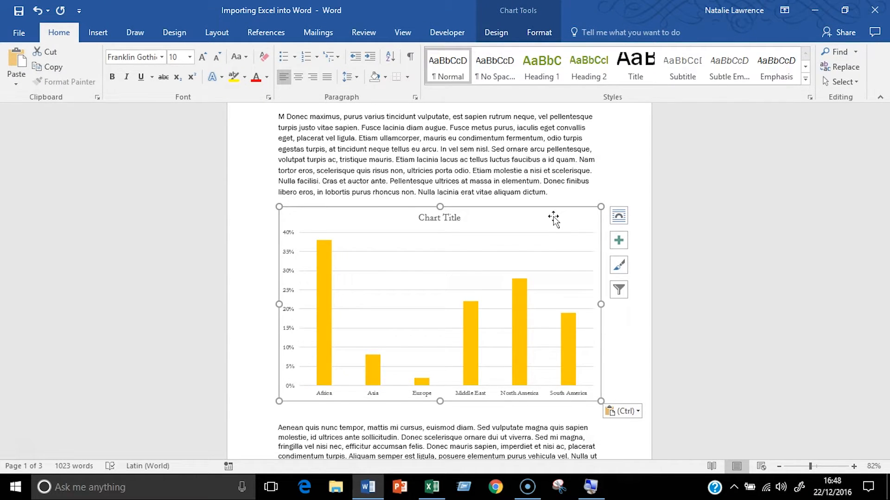
key("Delete")
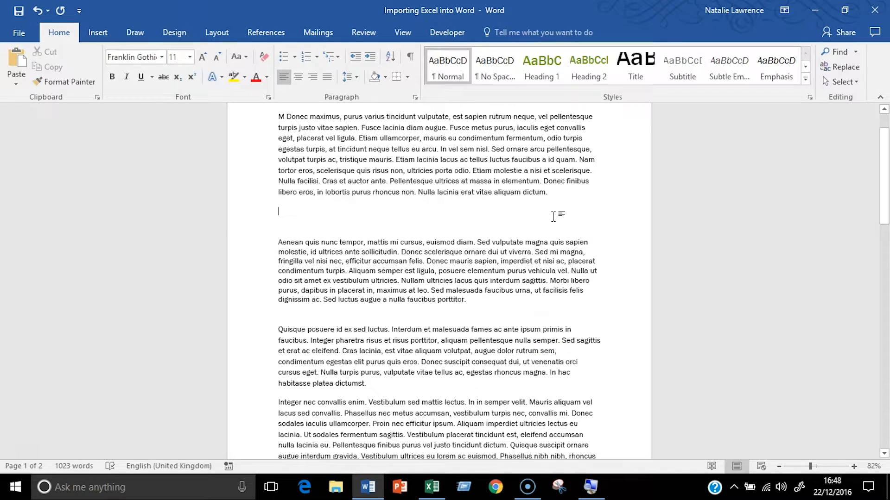
left_click(17, 83)
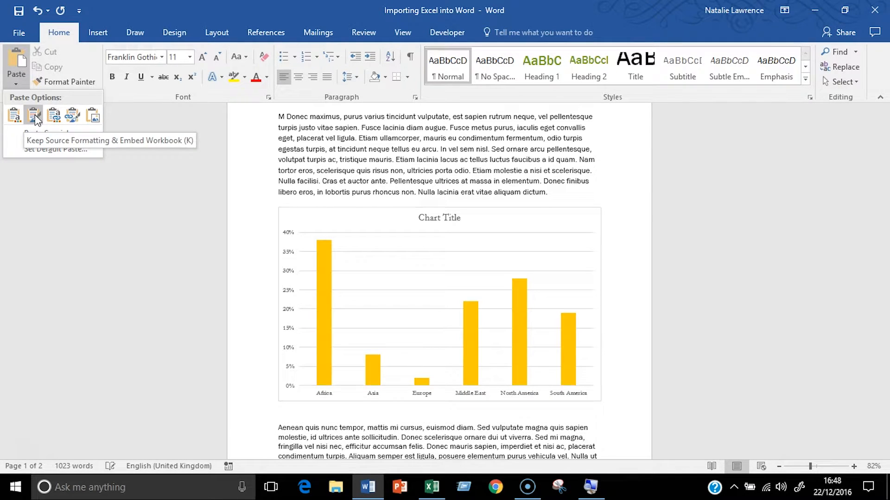
left_click(35, 116)
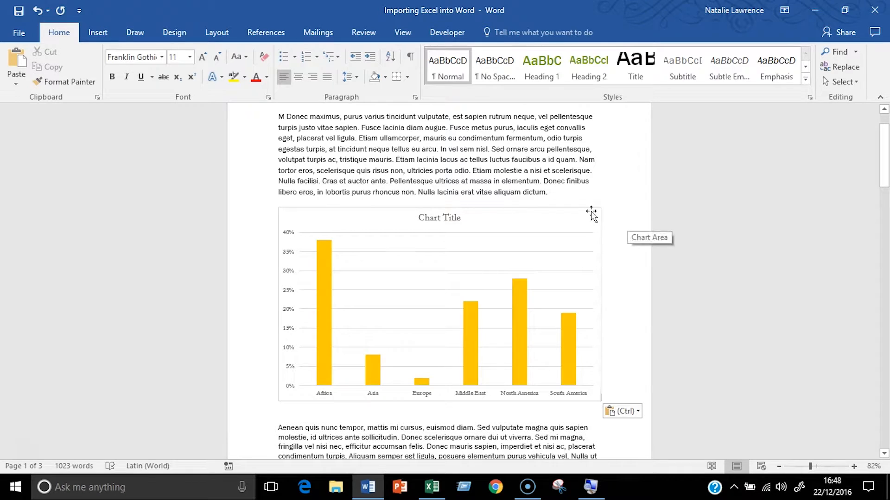
Open the embedded chart's data in its own window, enlarge it to show the whole table, close it, and return to Word
left_click(591, 214)
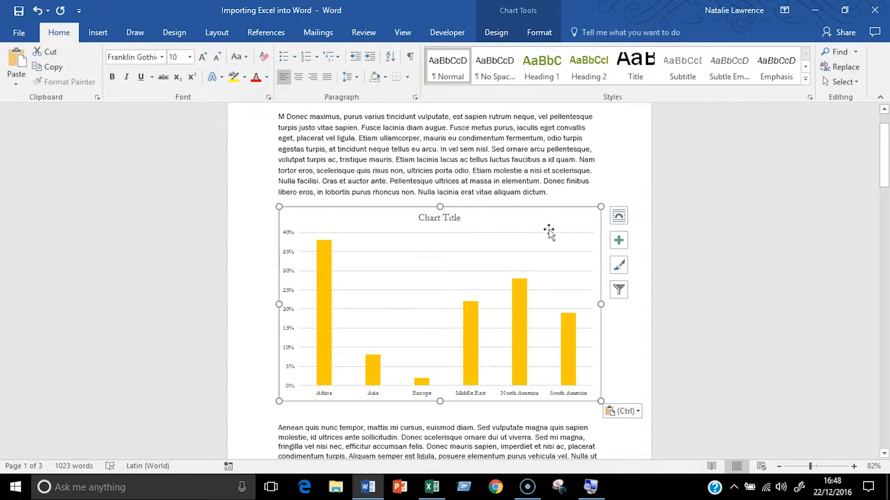
left_click(513, 12)
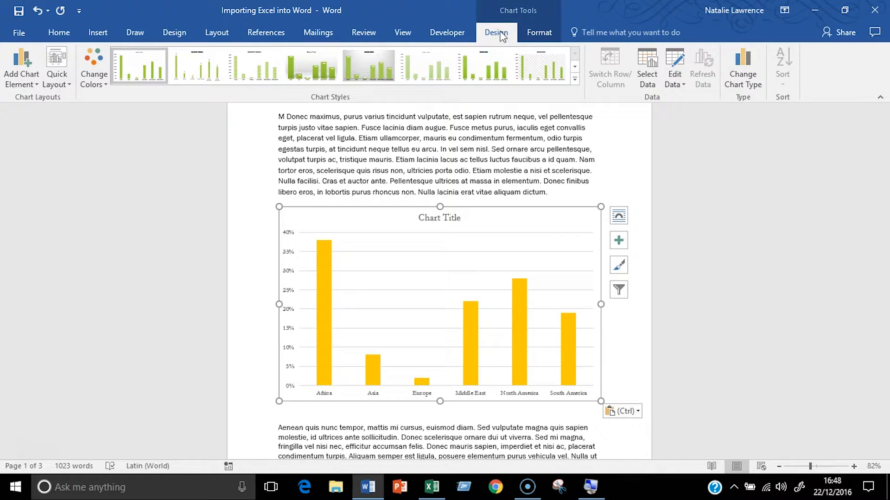
left_click(674, 59)
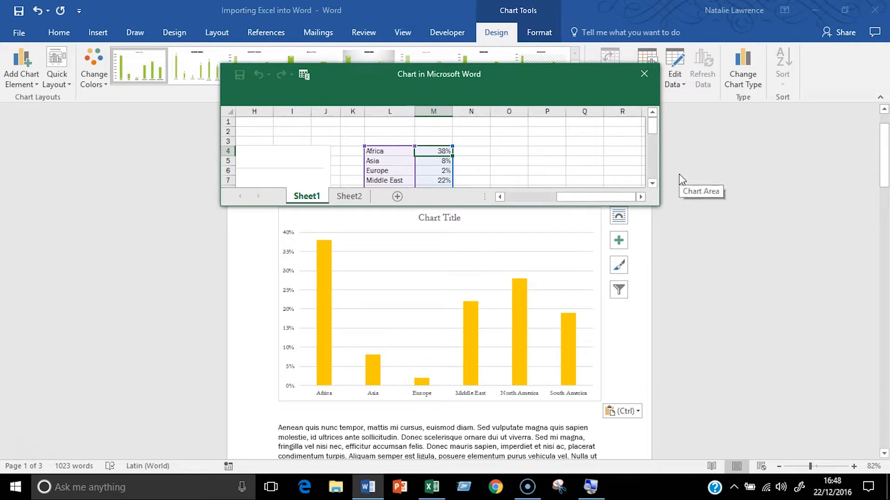
left_click(506, 154)
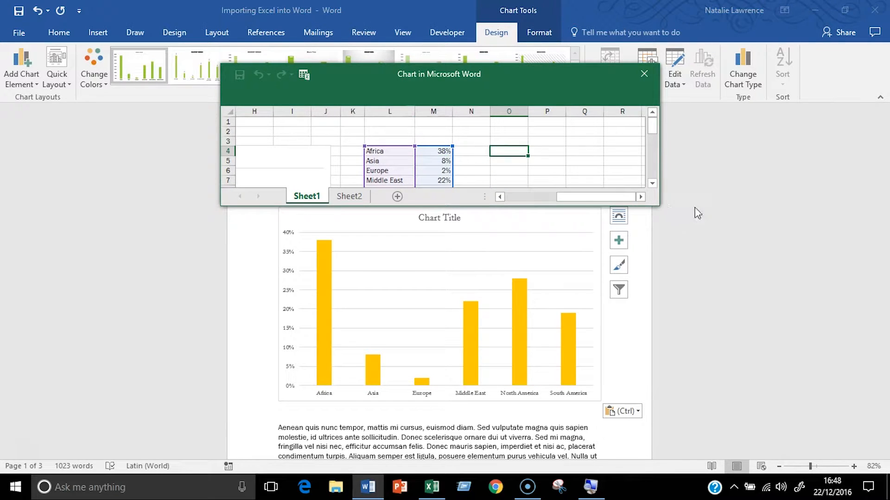
left_click(661, 207)
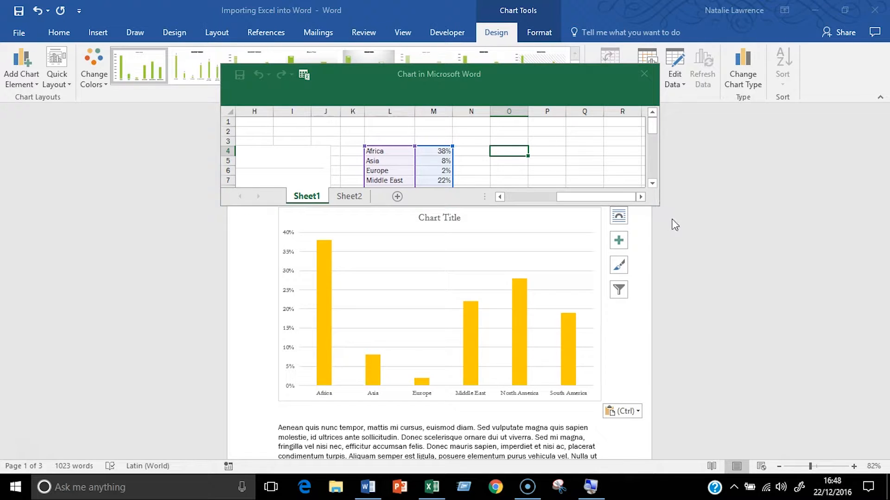
left_click_drag(658, 206, 678, 234)
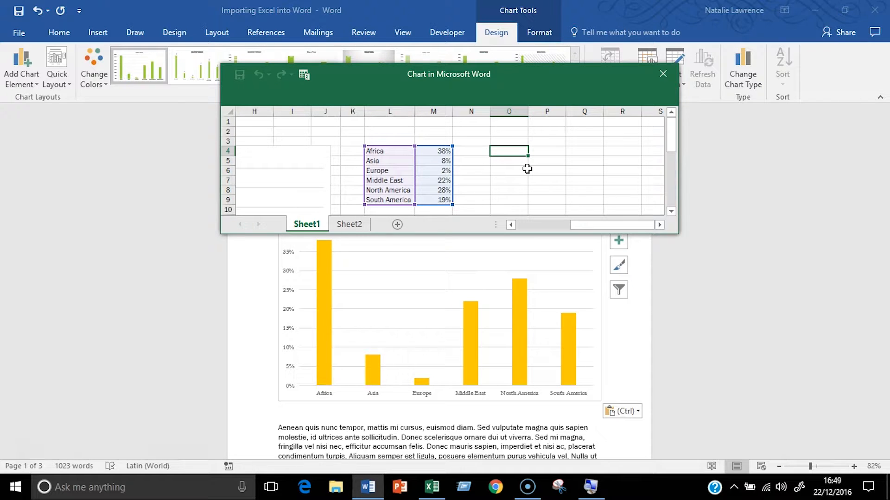
left_click(655, 79)
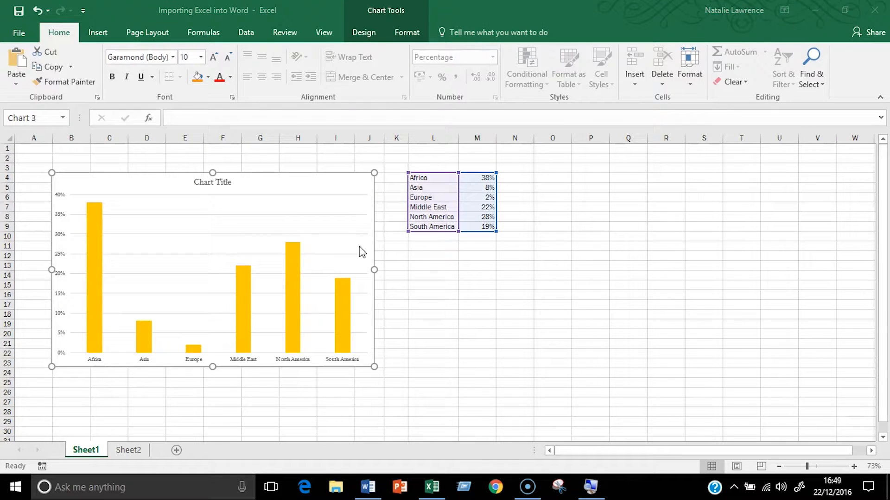
left_click(368, 486)
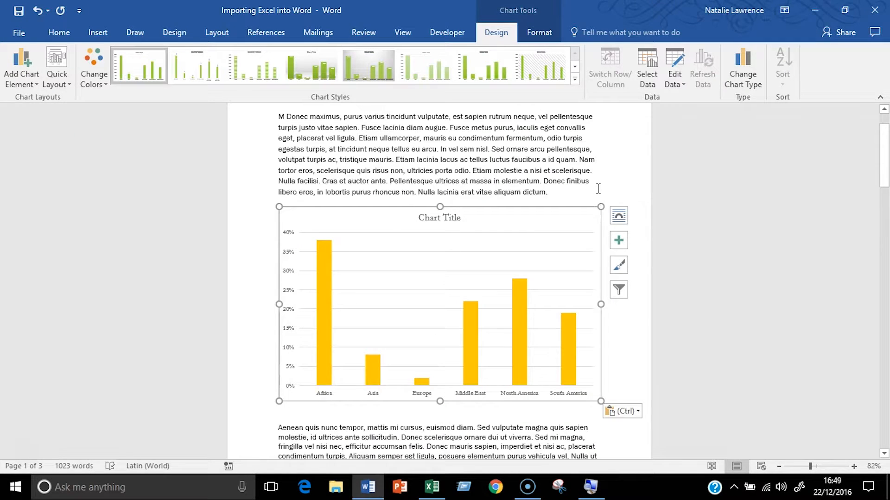
Replace the embedded Word chart with a paste that keeps source formatting and links to the Excel data
key("Delete")
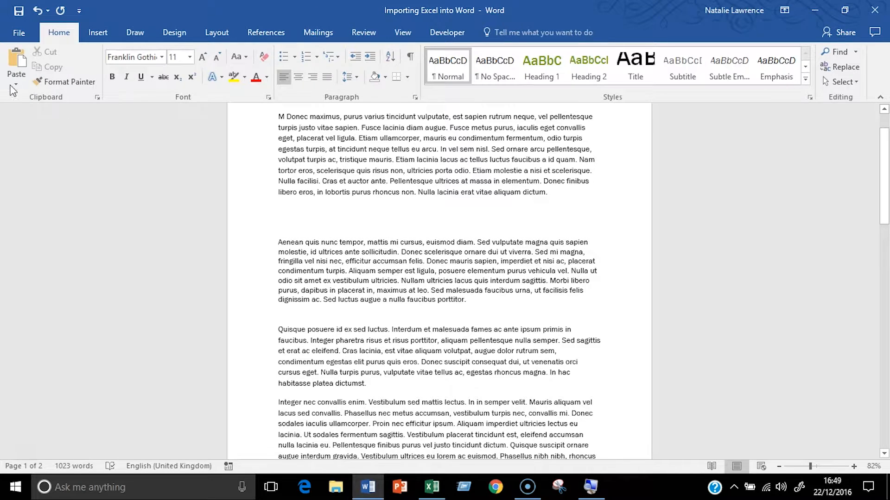
left_click(16, 81)
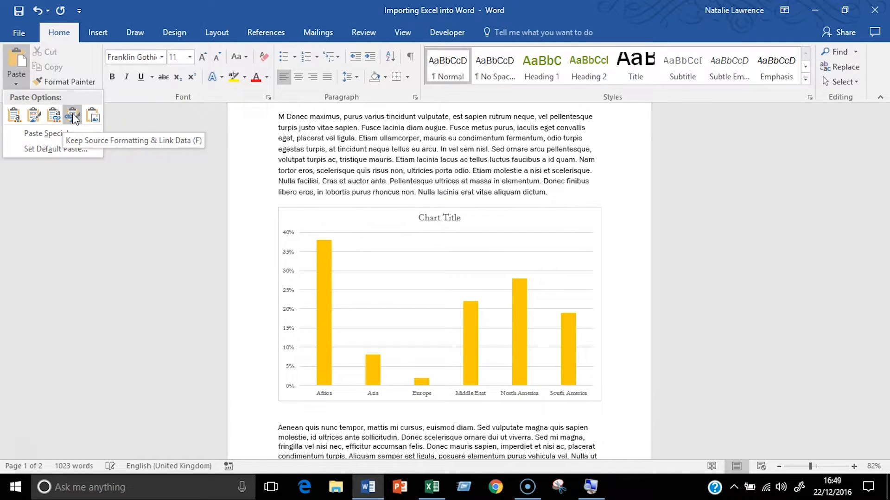
left_click(73, 116)
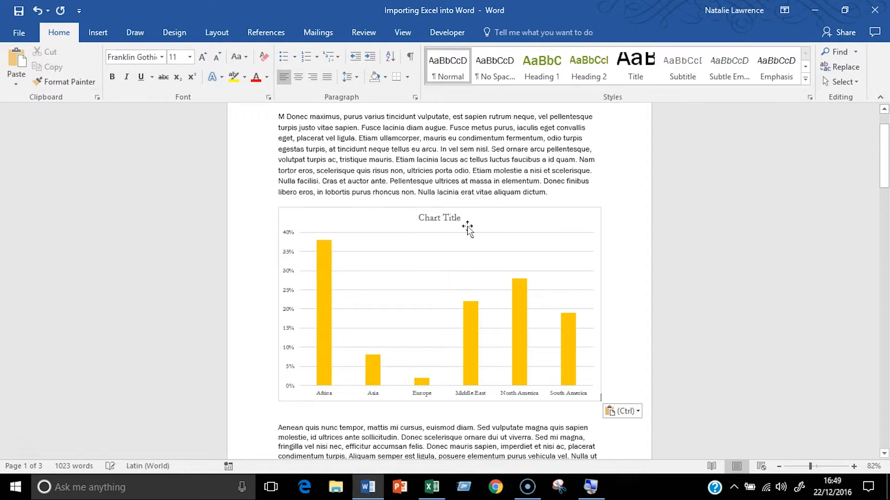
left_click(580, 215)
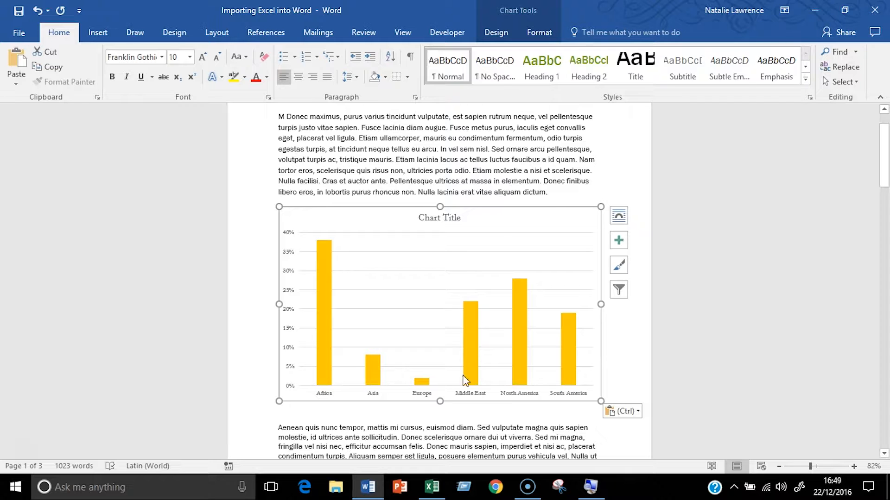
Switch to Excel, take its window out of full screen, and arrange it beside the Word document
left_click(431, 487)
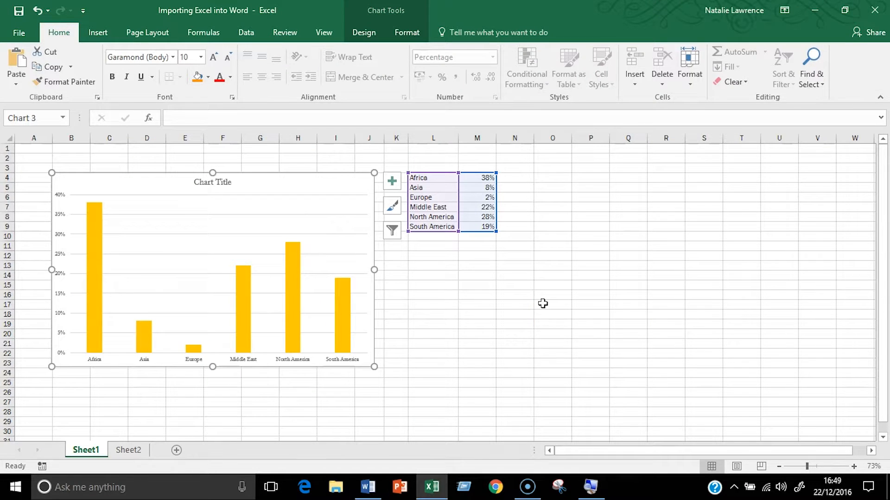
left_click(844, 11)
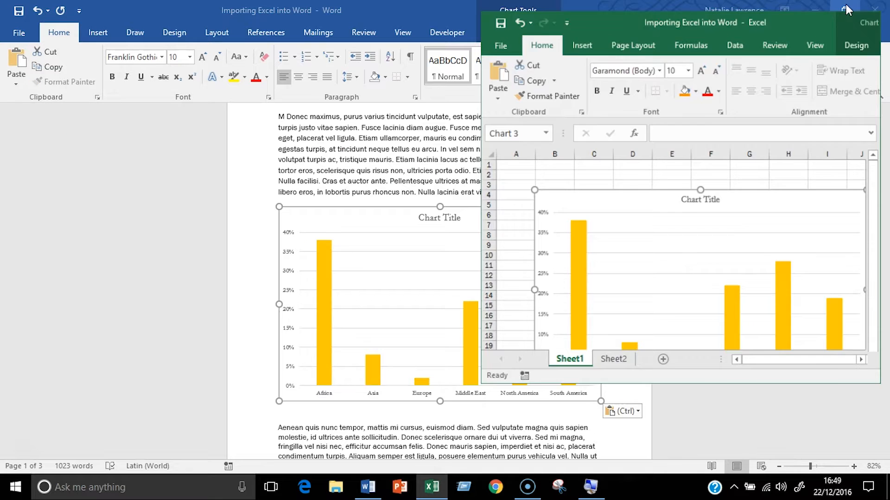
left_click_drag(829, 23, 828, 1)
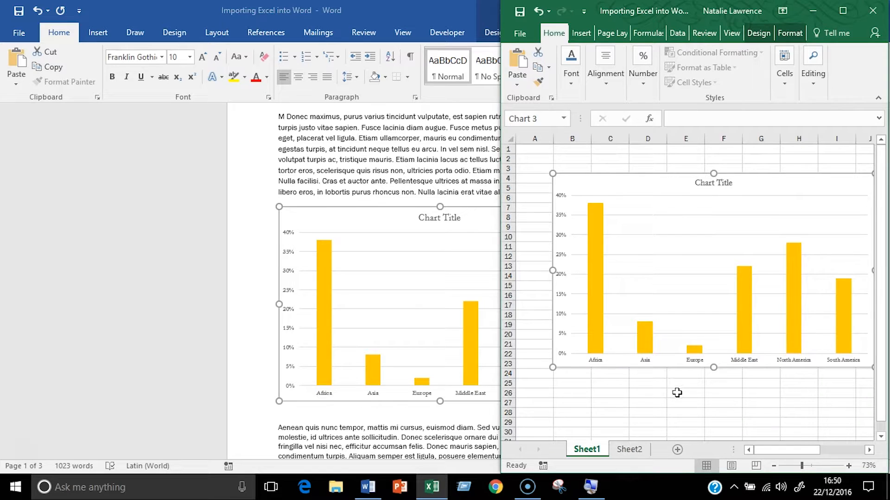
left_click(642, 413)
Copy the pie chart from Sheet2 and paste it below the column chart in Word, keeping source formatting and linking the data
left_click(629, 450)
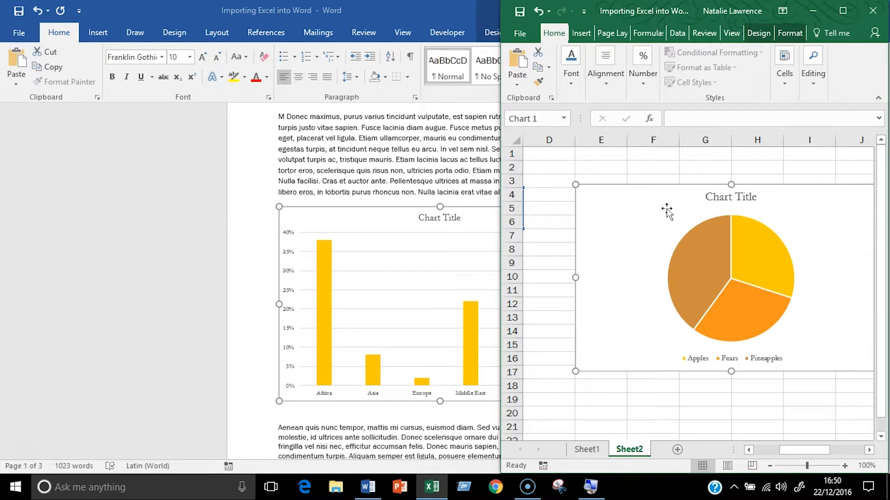
right_click(655, 192)
key("Escape")
left_click(301, 467)
left_click_drag(284, 405, 282, 416)
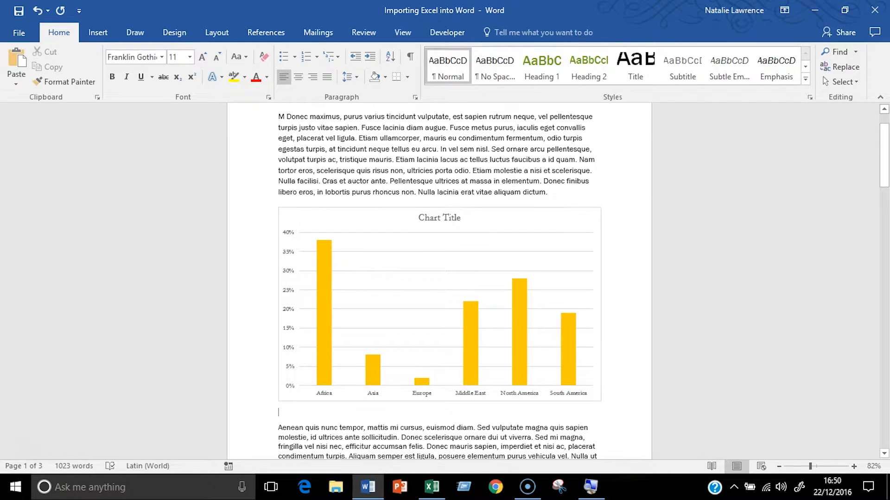
left_click(18, 79)
left_click(72, 112)
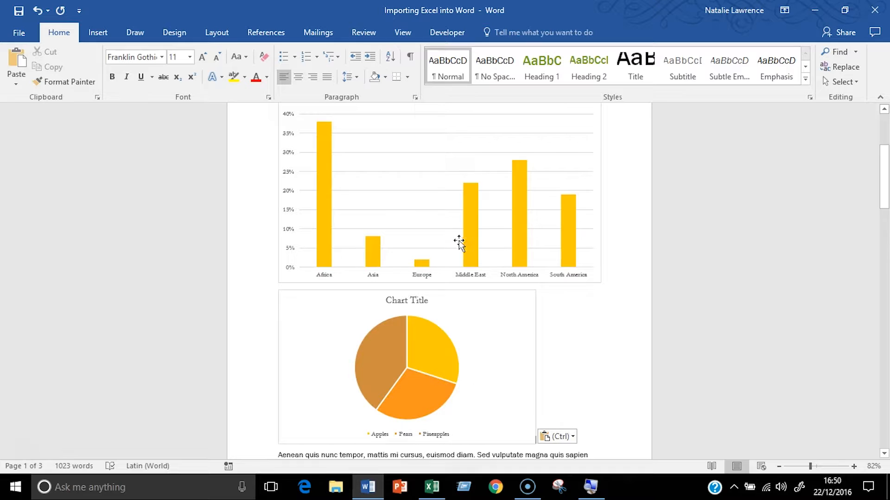
Return to Excel and, in the Sheet2 fruit table, set Pears to 60% and Pineapples to 10%
left_click(435, 495)
left_click(653, 427)
left_click_drag(810, 447, 788, 445)
left_click(603, 207)
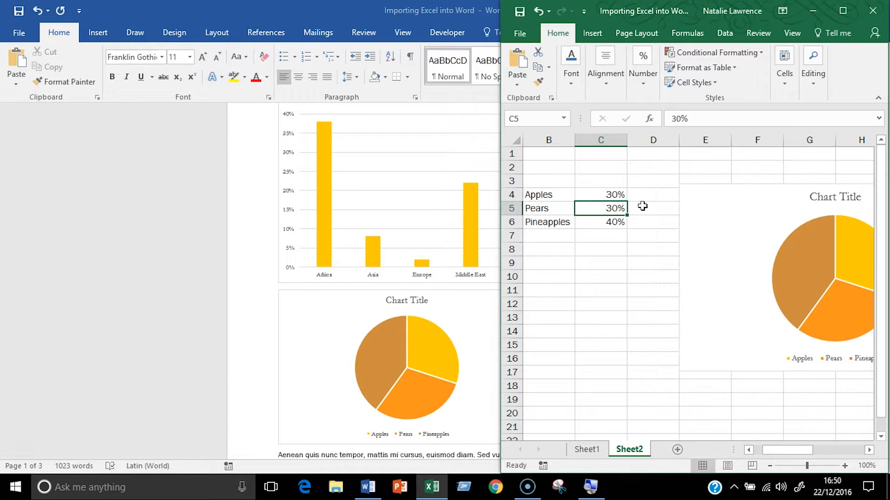
type("60")
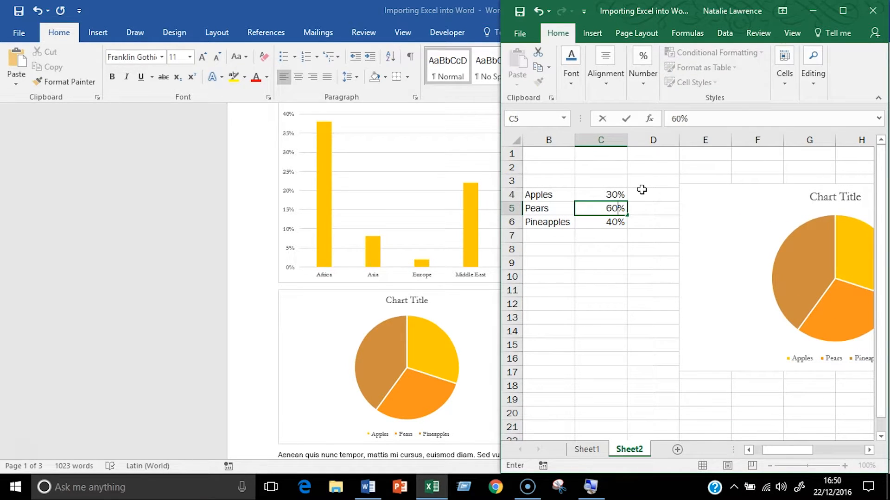
key("Return")
type("10")
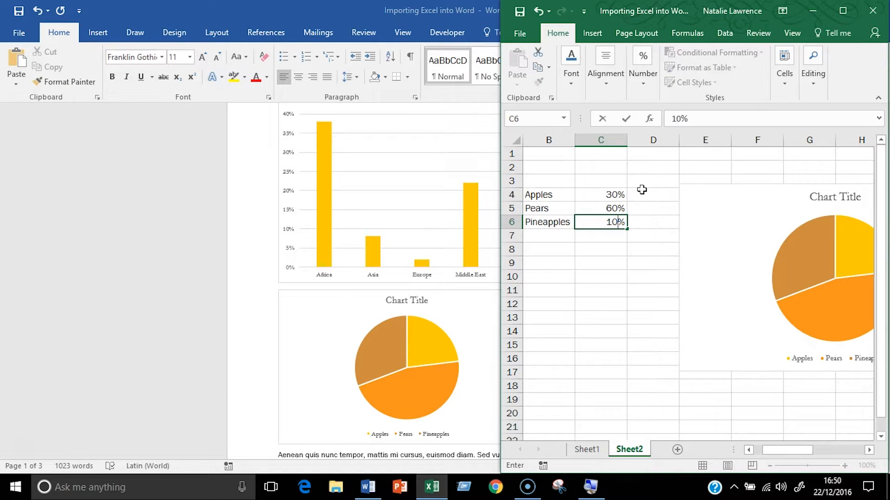
key("Return")
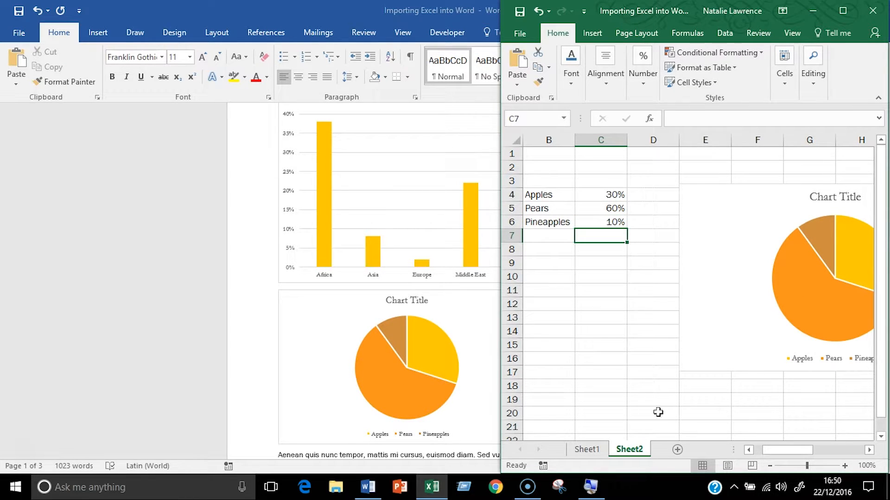
In the Sheet1 region table, set Asia to 21% and Europe to 15%
left_click(593, 449)
left_click_drag(779, 449, 812, 451)
left_click(793, 190)
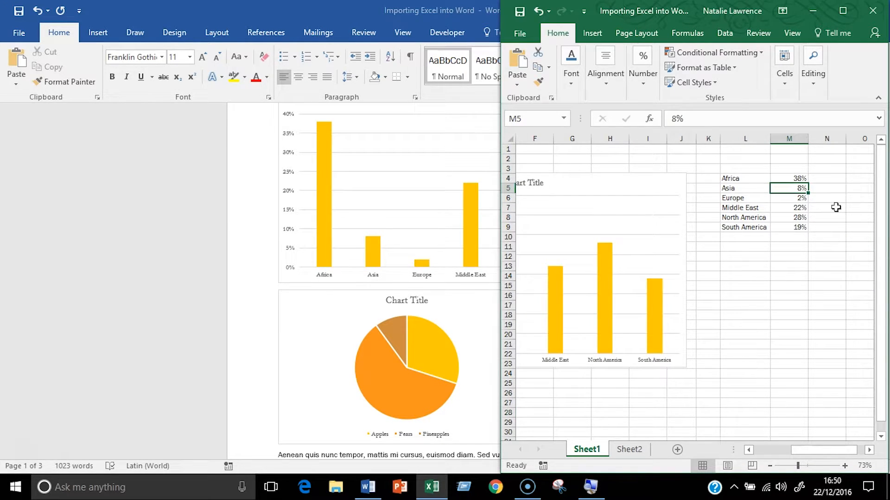
type("21")
key("Return")
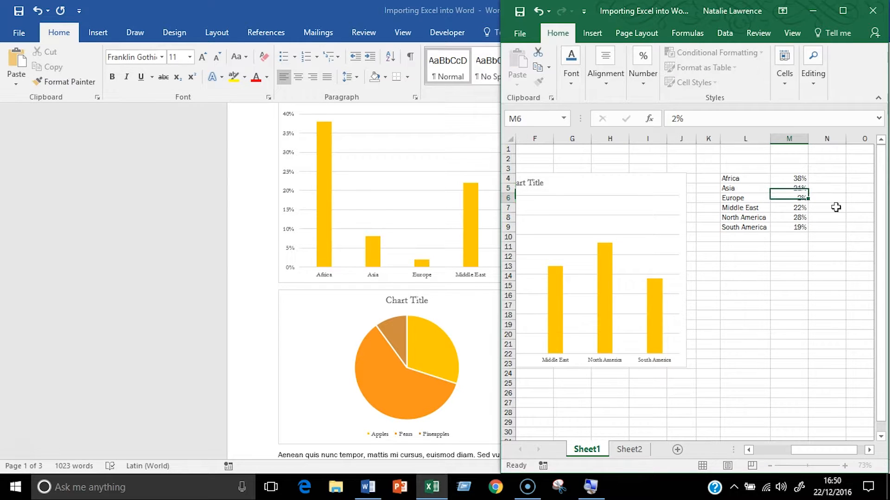
type("15")
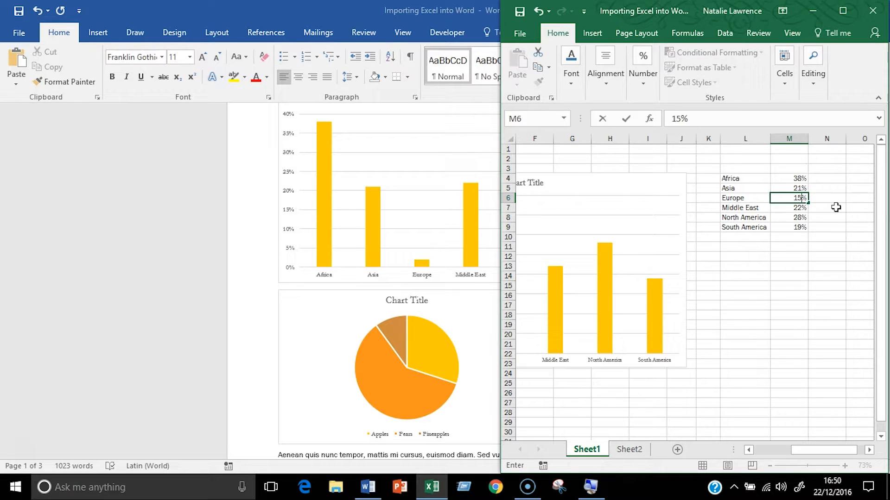
key("Return")
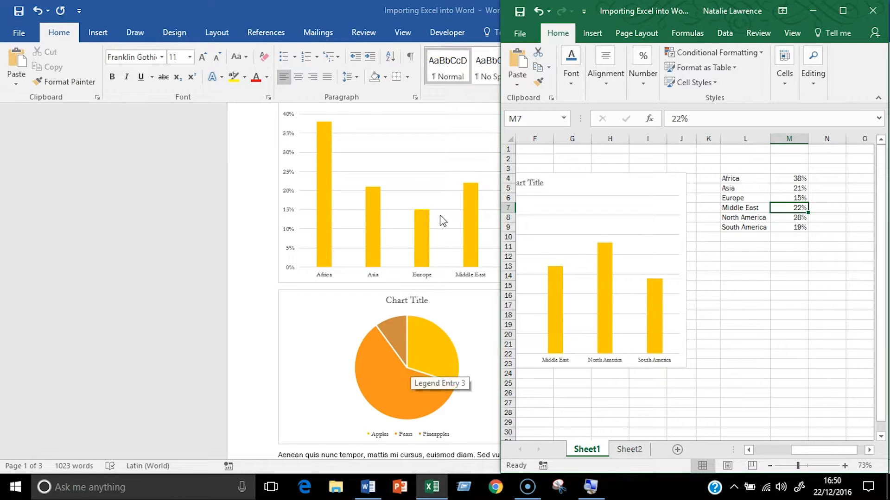
Maximize the Excel window to show the whole column chart with its data, and return to Word
left_click(787, 238)
left_click(843, 10)
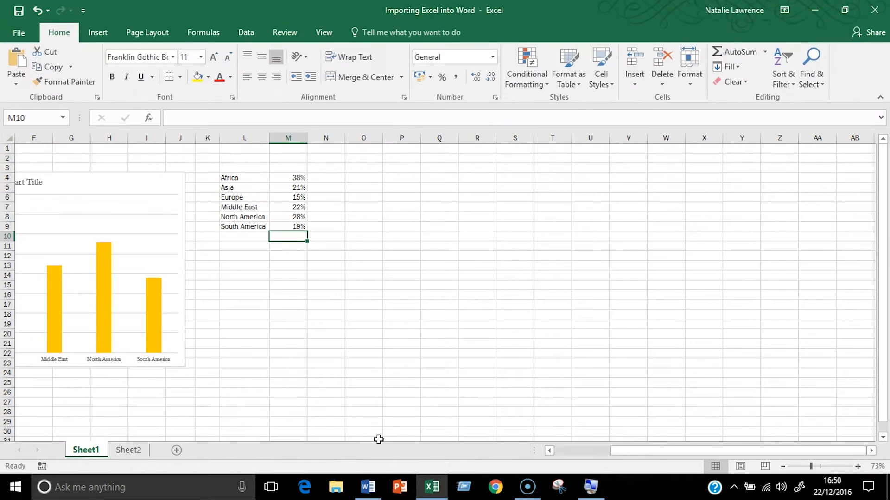
left_click_drag(700, 450, 644, 450)
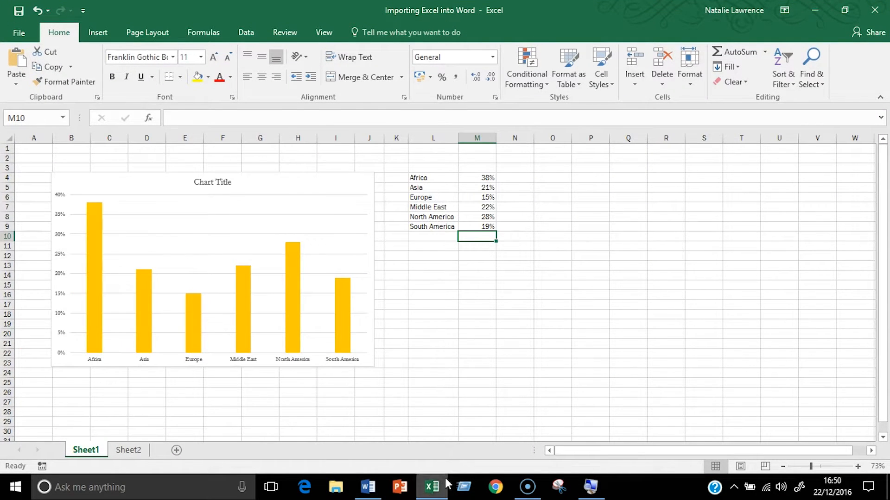
left_click(366, 487)
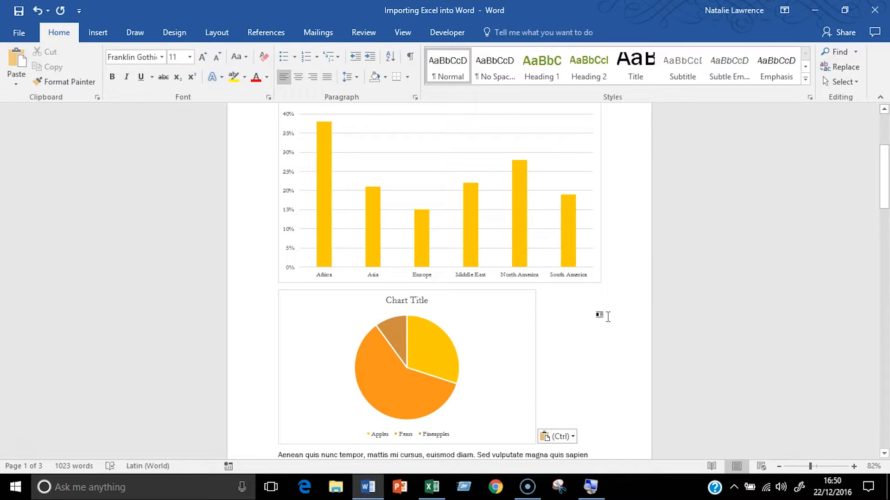
Select the linked pie chart in Word and look at its chart design and data options
left_click(516, 316)
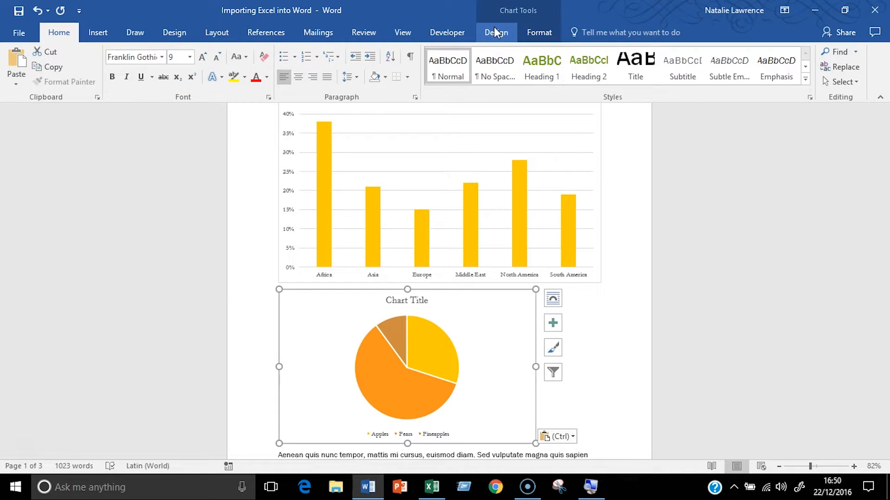
left_click(505, 31)
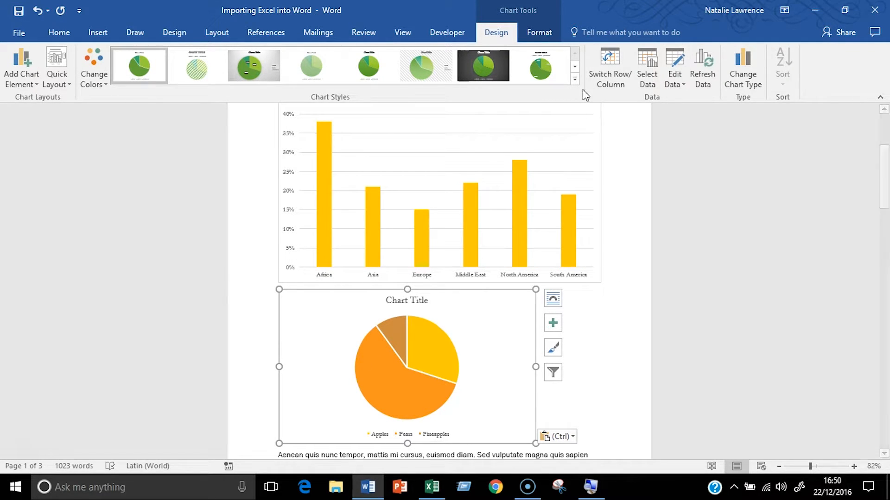
left_click(577, 115)
left_click(645, 153)
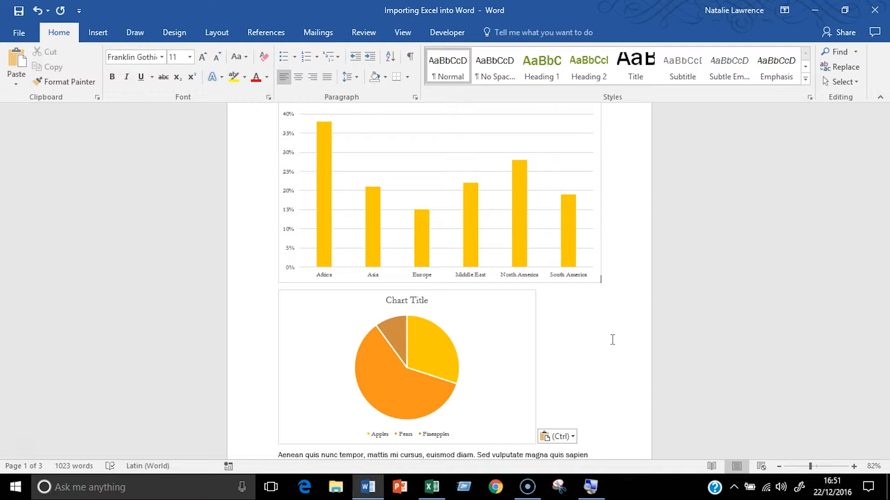
Delete the pie chart and the column chart from the Word document
left_click(512, 312)
key("Delete")
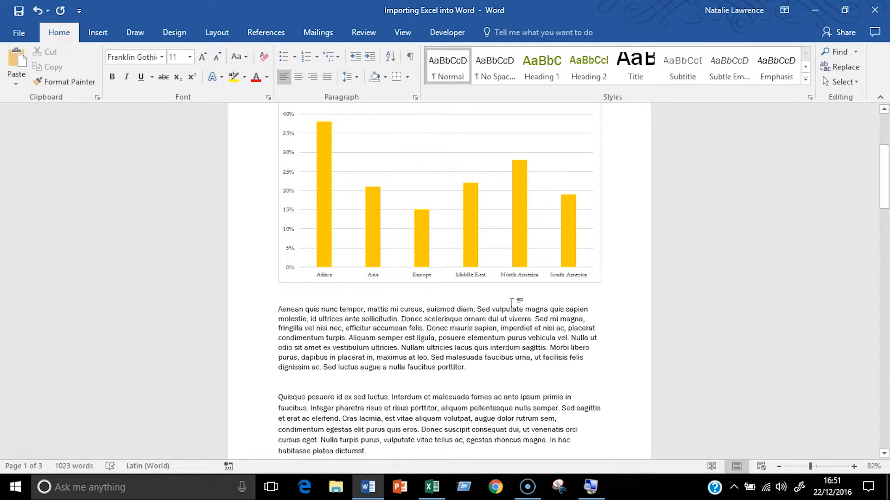
scroll(511, 303, "up", 2)
left_click(596, 147)
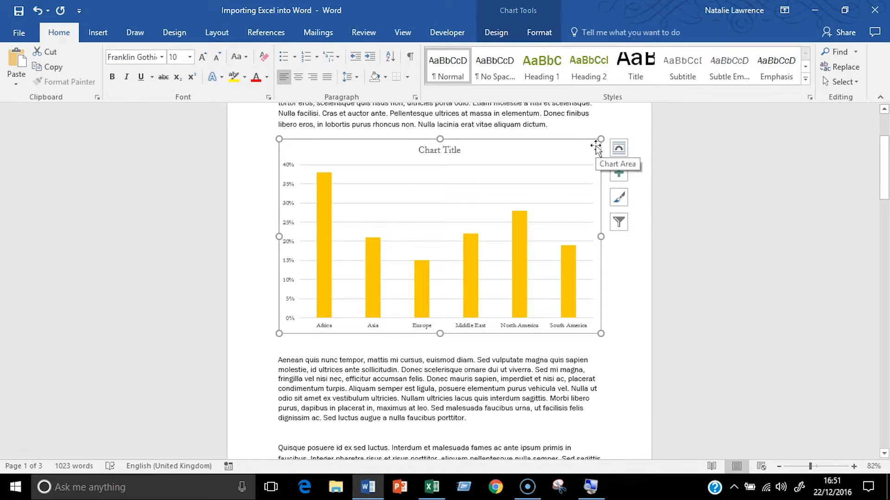
key("Delete")
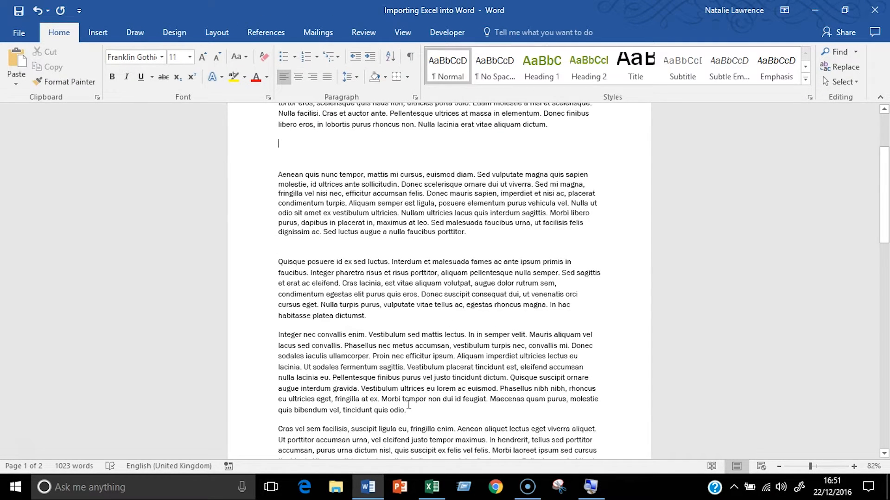
Copy the column chart from Sheet1 in Excel and paste it into the Word document as a picture
left_click(431, 487)
right_click(358, 178)
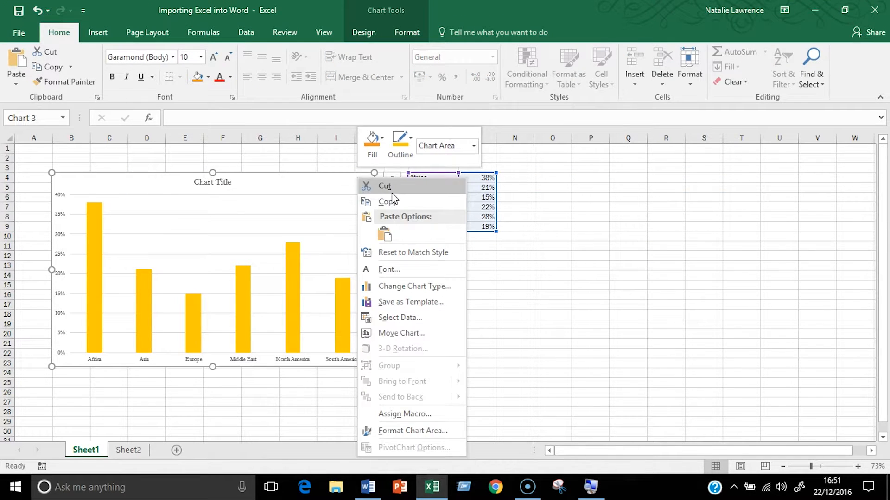
left_click(388, 202)
left_click(367, 485)
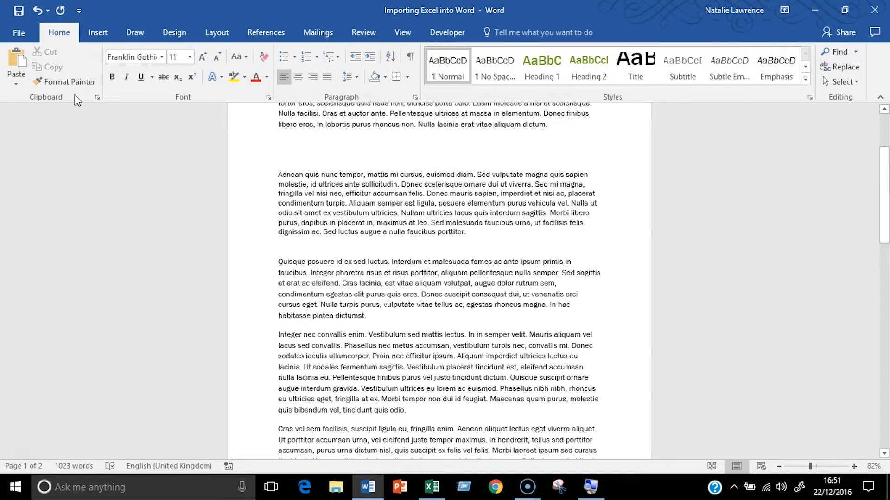
left_click(16, 84)
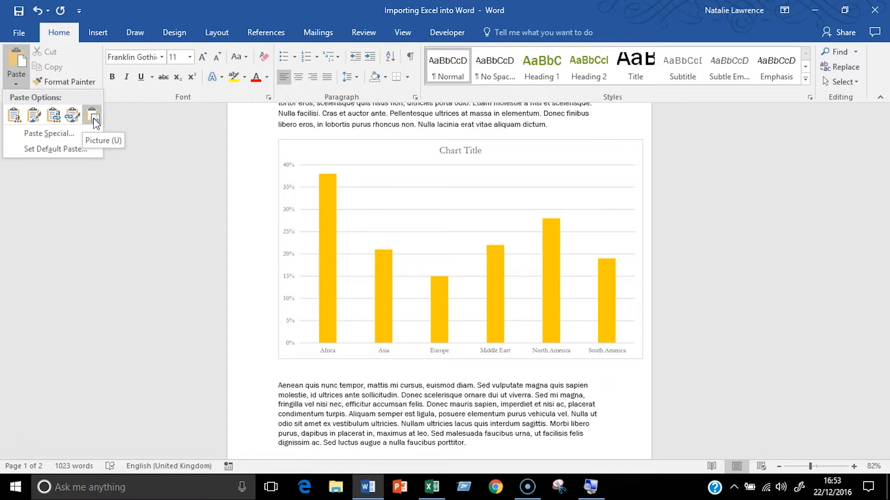
left_click(92, 116)
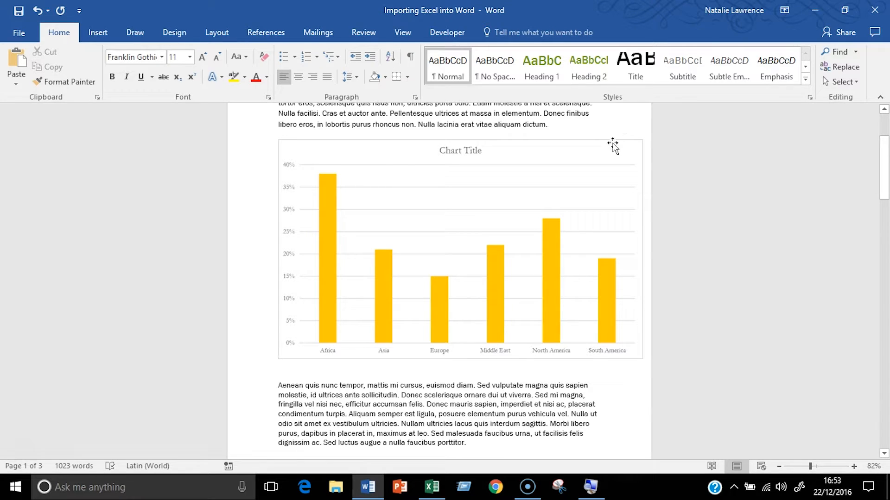
Select the pasted chart picture, show its picture formatting options, and inspect its image quality at 140% zoom
left_click(612, 145)
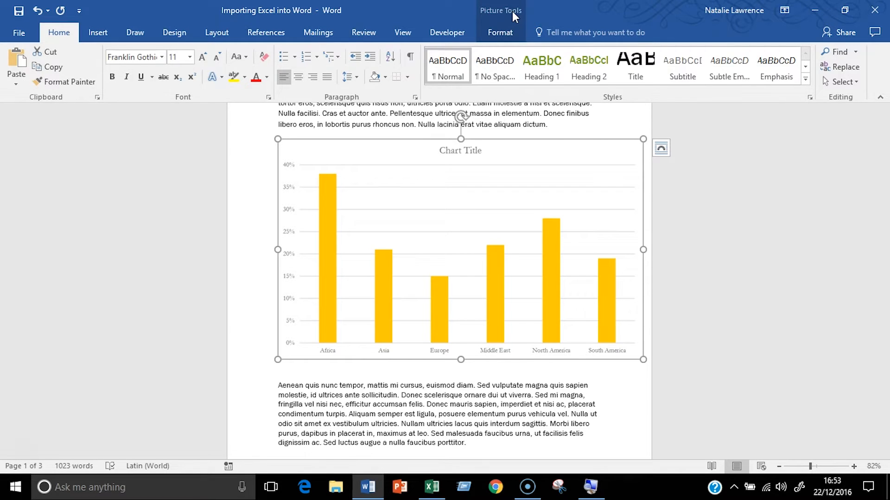
left_click(510, 30)
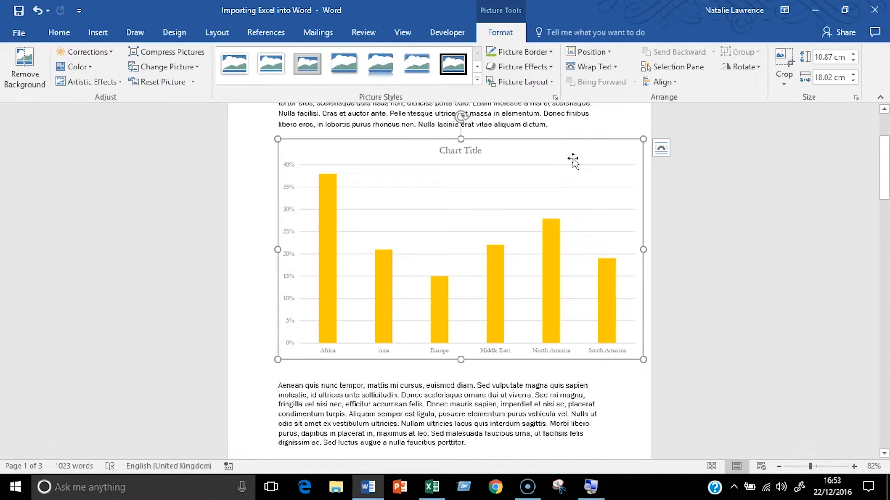
left_click(817, 466)
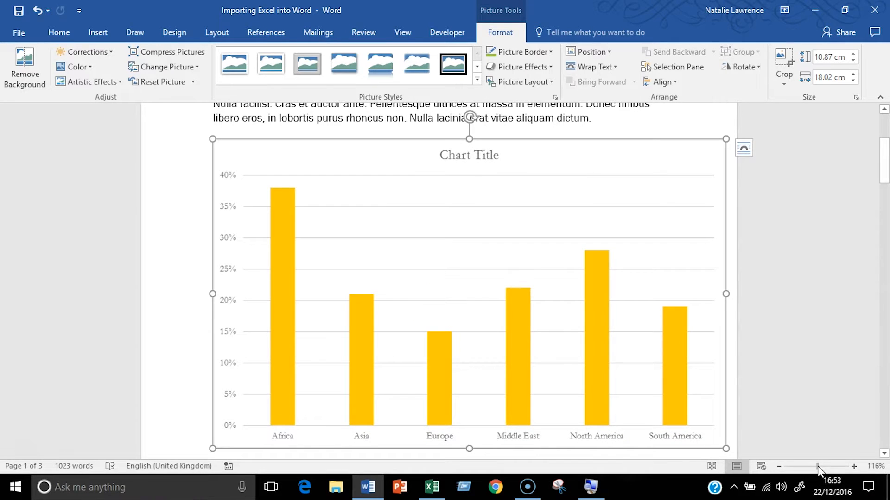
left_click(819, 466)
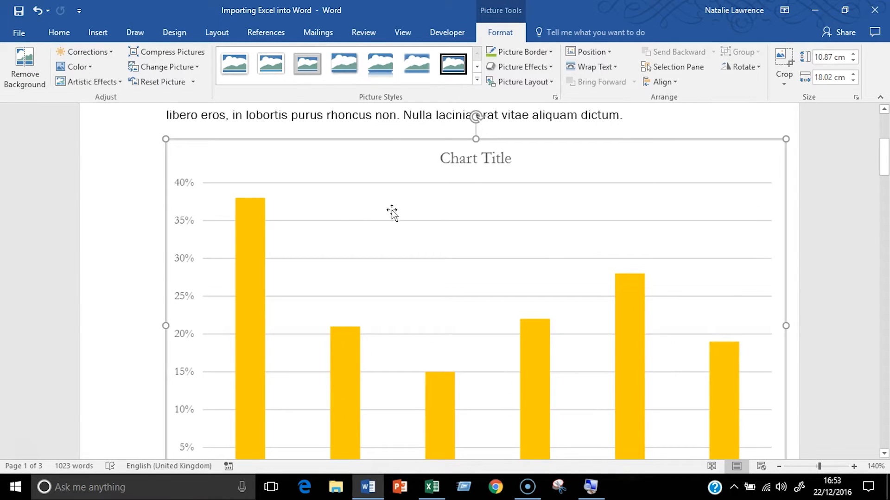
scroll(473, 178, "up", 1)
scroll(468, 186, "down", 1)
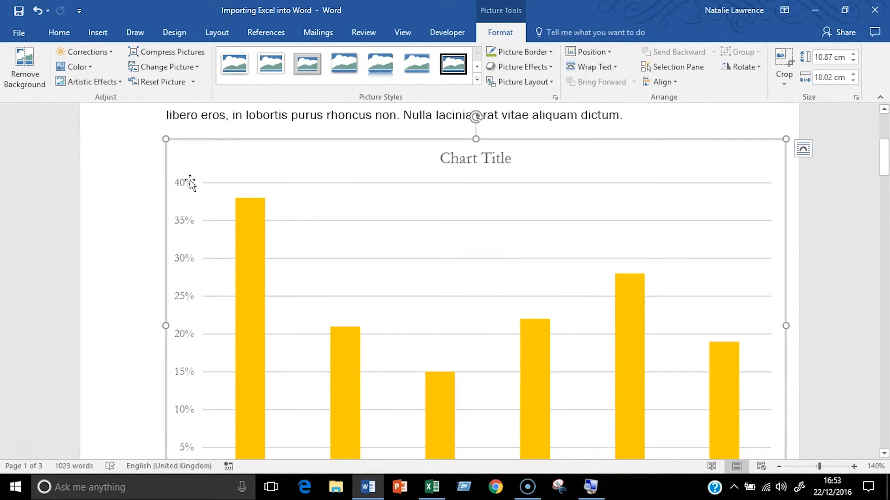
scroll(191, 186, "down", 4)
scroll(213, 234, "up", 2)
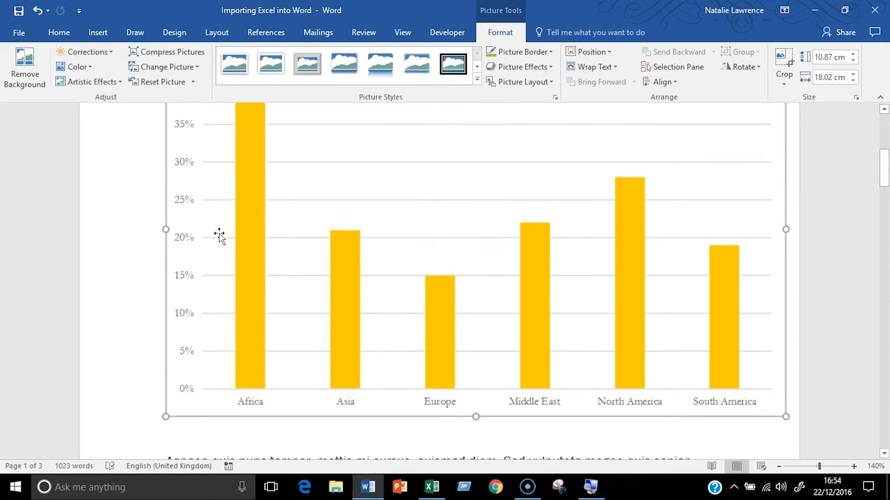
scroll(216, 222, "up", 3)
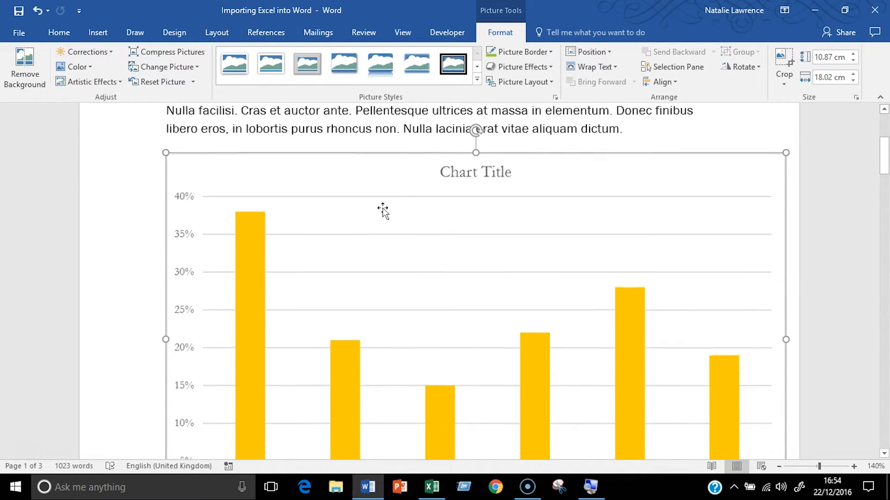
scroll(382, 210, "down", 1)
scroll(222, 319, "down", 2)
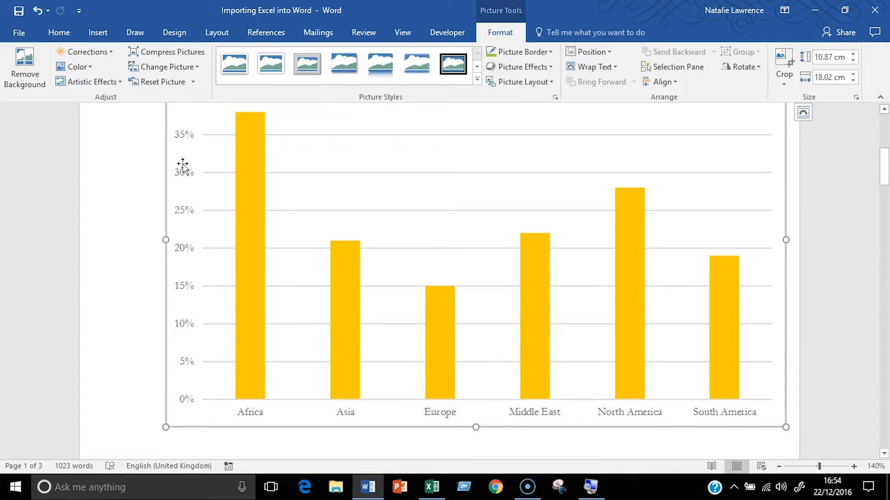
scroll(440, 394, "down", 1)
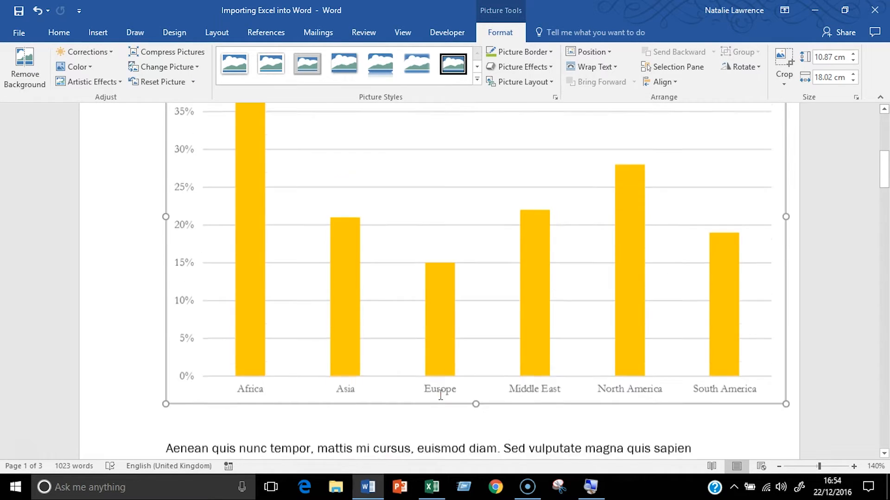
scroll(440, 395, "down", 2)
Paste the copied column chart on the empty line below the chart picture, keeping source formatting and linking the data
left_click(190, 359)
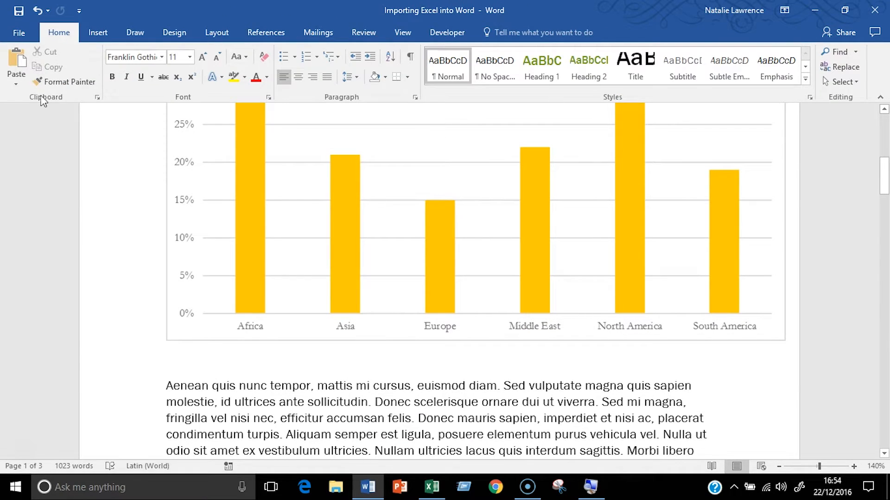
left_click(15, 82)
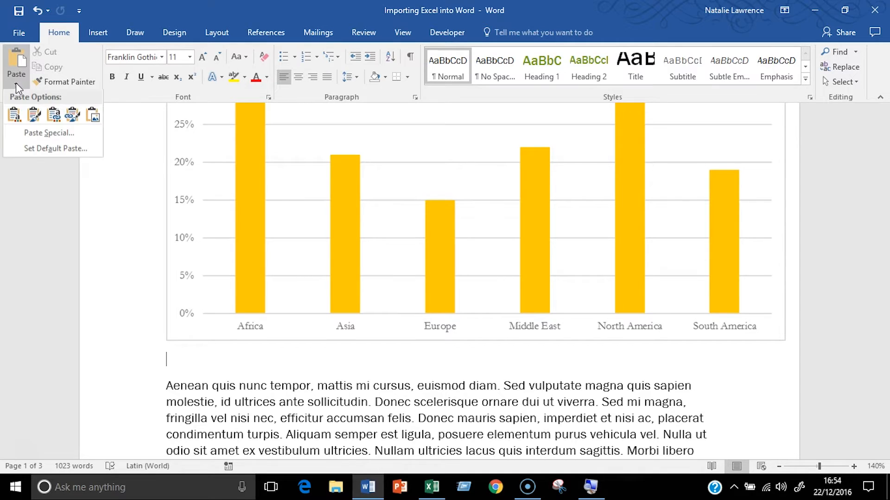
left_click(71, 118)
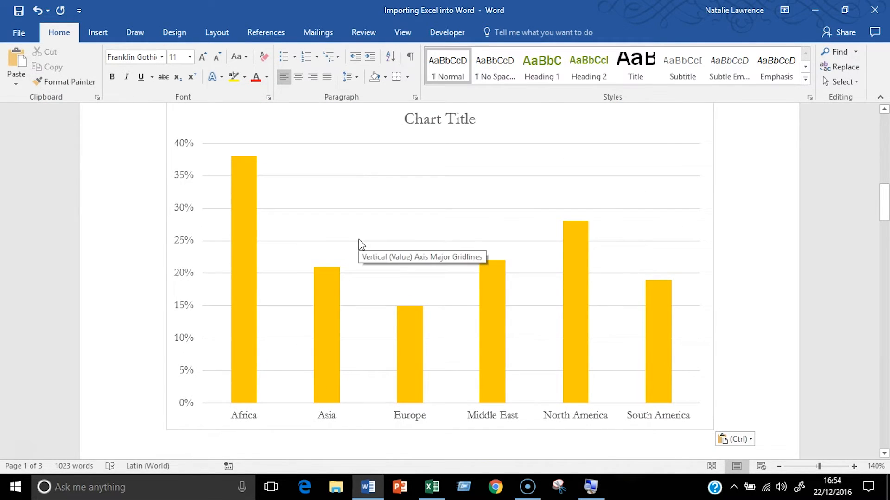
Compare the image quality and size of the chart picture with the linked chart below it, selecting each in turn
scroll(360, 243, "up", 2)
scroll(365, 235, "up", 5)
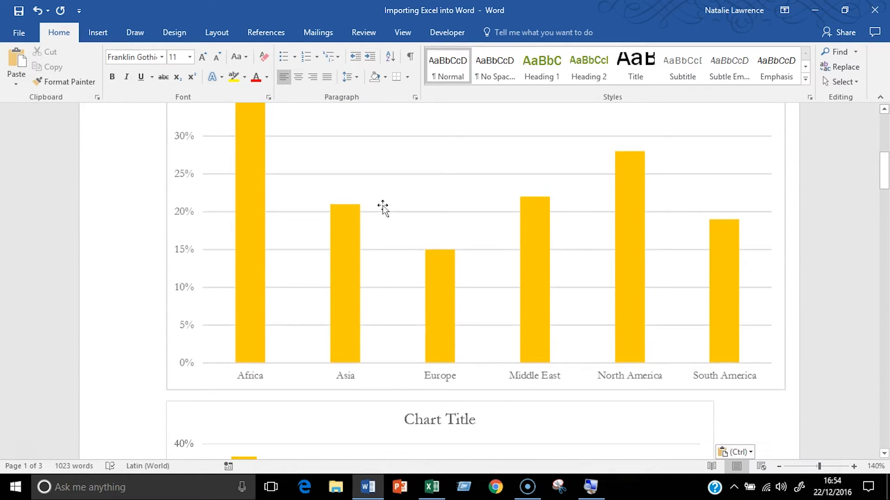
scroll(384, 211, "down", 3)
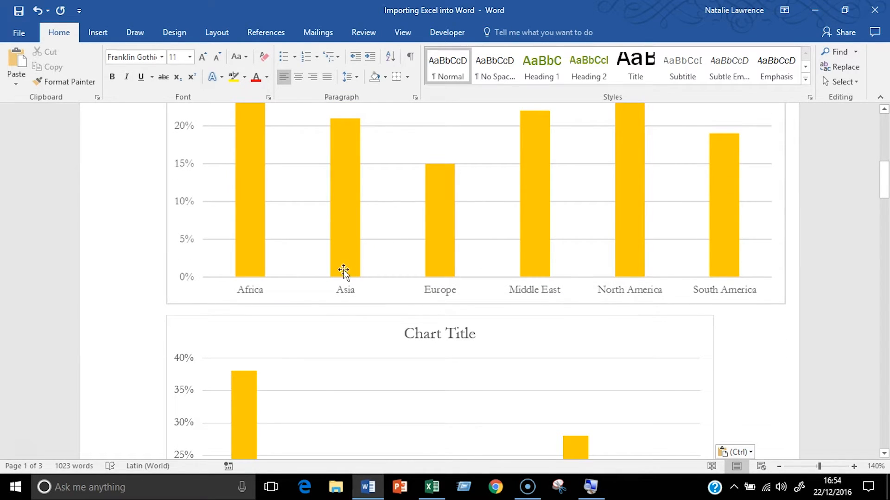
left_click(732, 292)
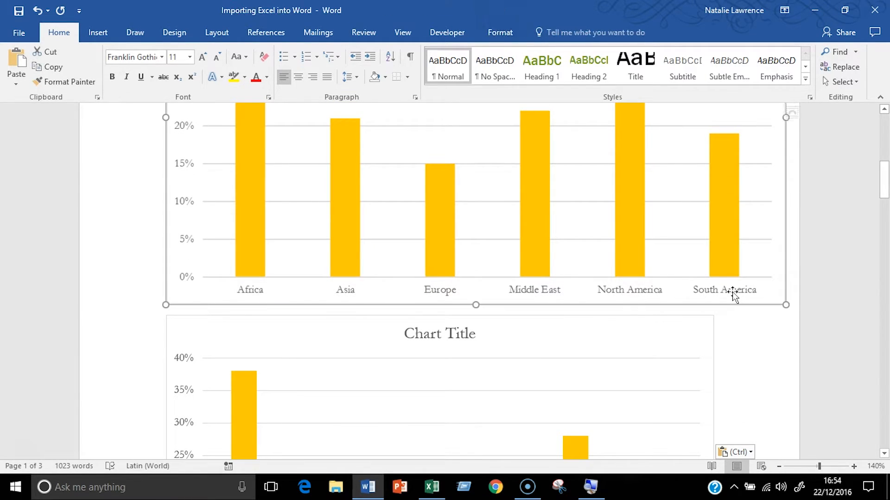
scroll(713, 323, "down", 4)
left_click(658, 195)
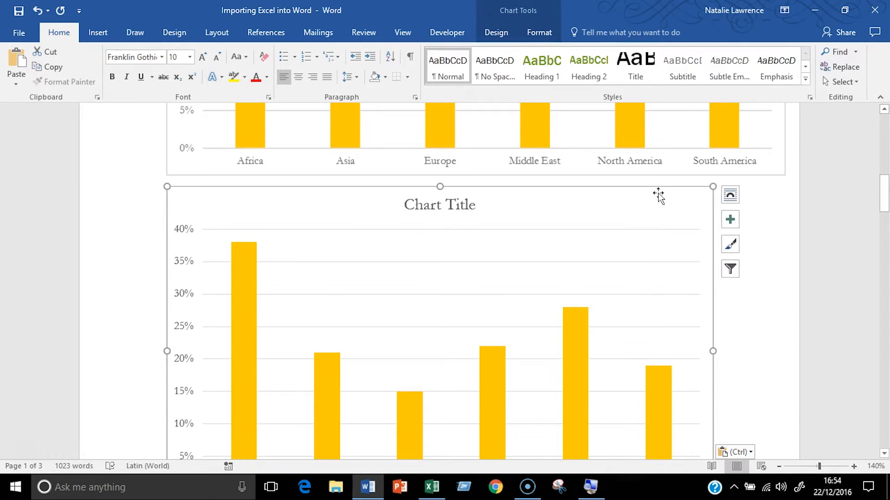
scroll(407, 237, "down", 3)
scroll(407, 238, "down", 1)
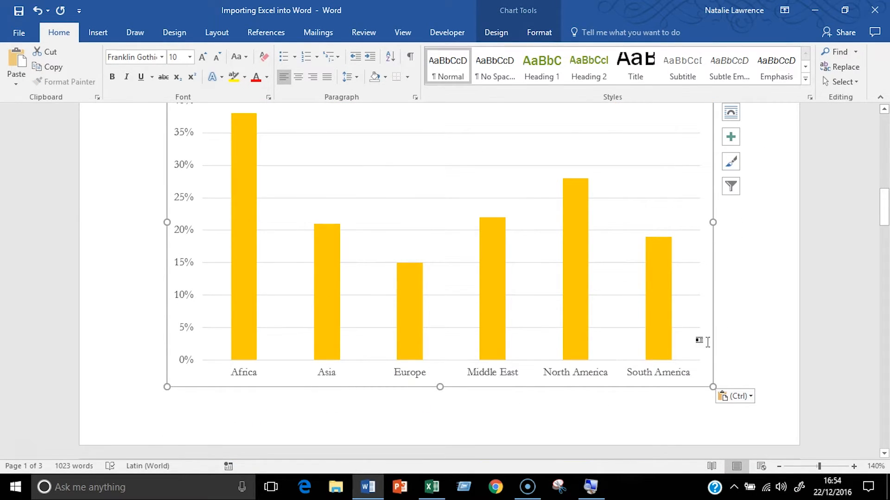
scroll(781, 341, "up", 4)
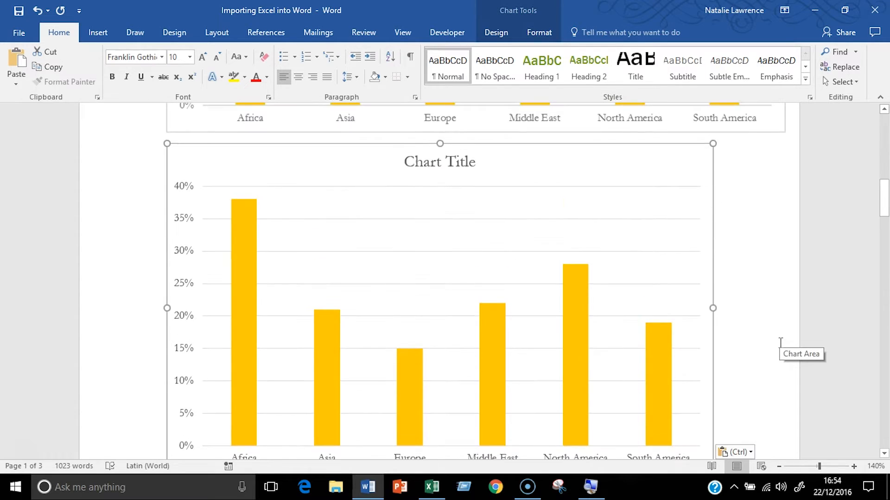
scroll(780, 342, "down", 3)
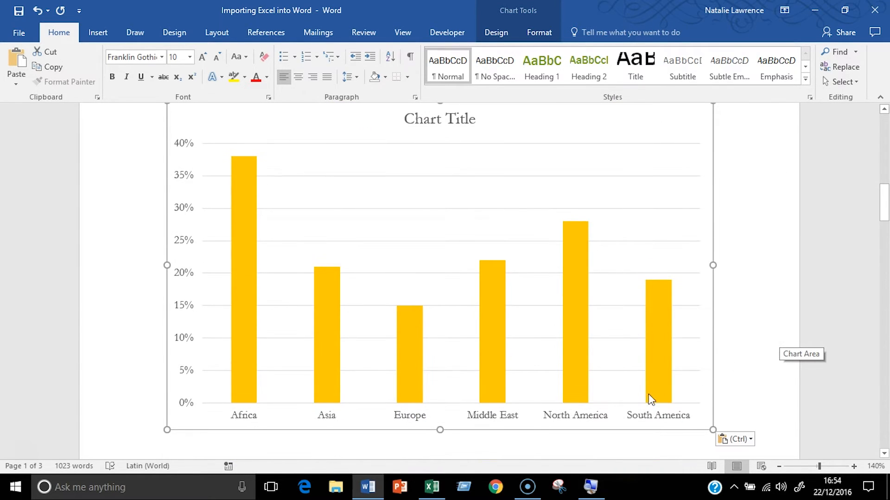
scroll(755, 362, "up", 5)
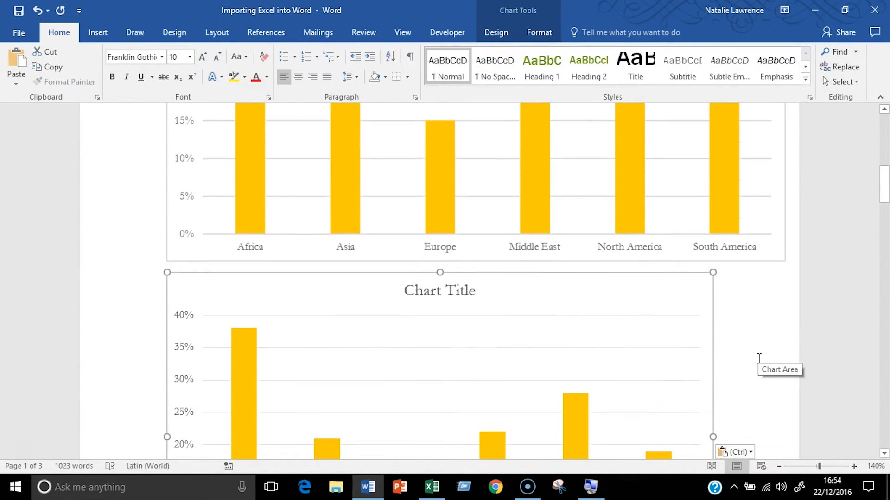
scroll(760, 359, "up", 3)
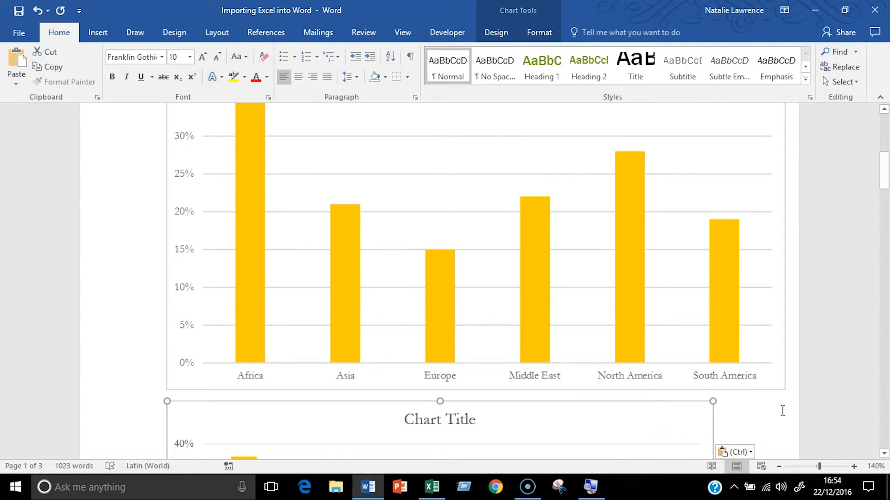
scroll(781, 411, "down", 6)
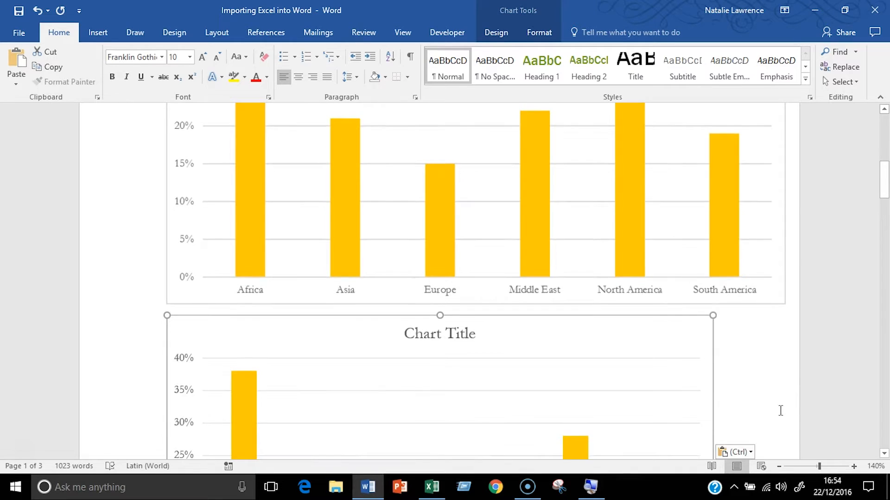
scroll(762, 323, "down", 3)
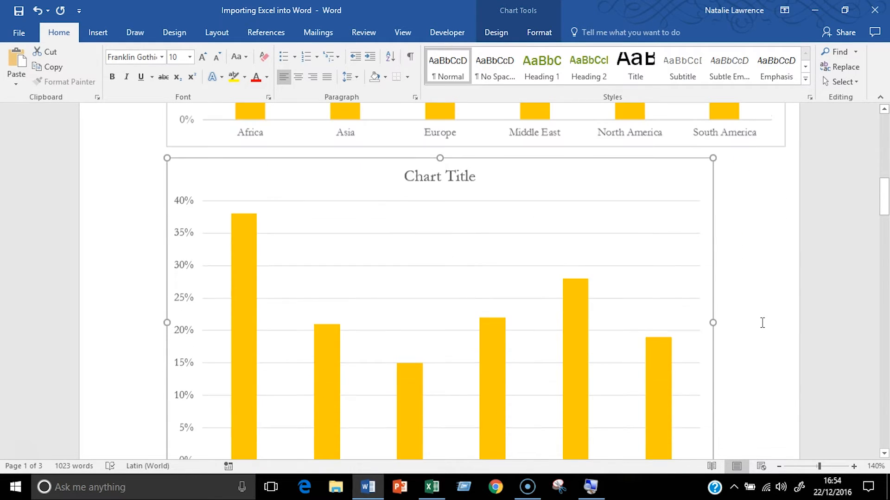
scroll(762, 327, "up", 9)
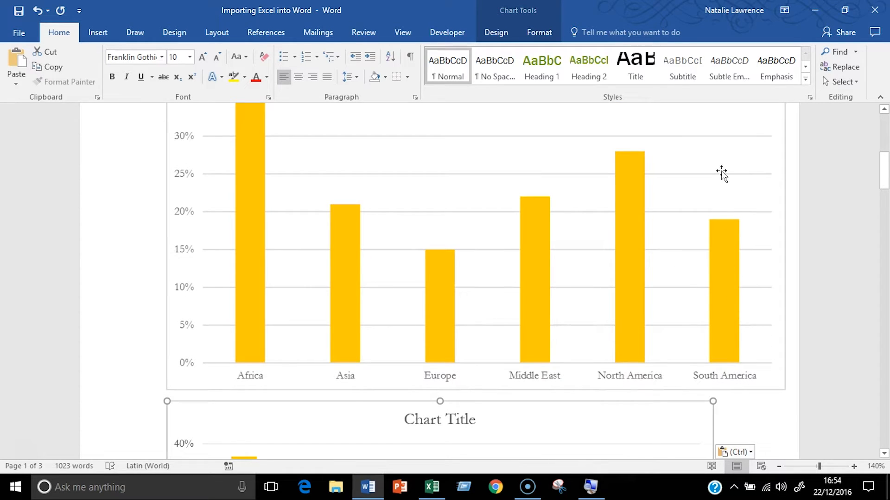
Delete the chart picture and the linked column chart from the document
left_click(459, 204)
scroll(742, 283, "down", 4)
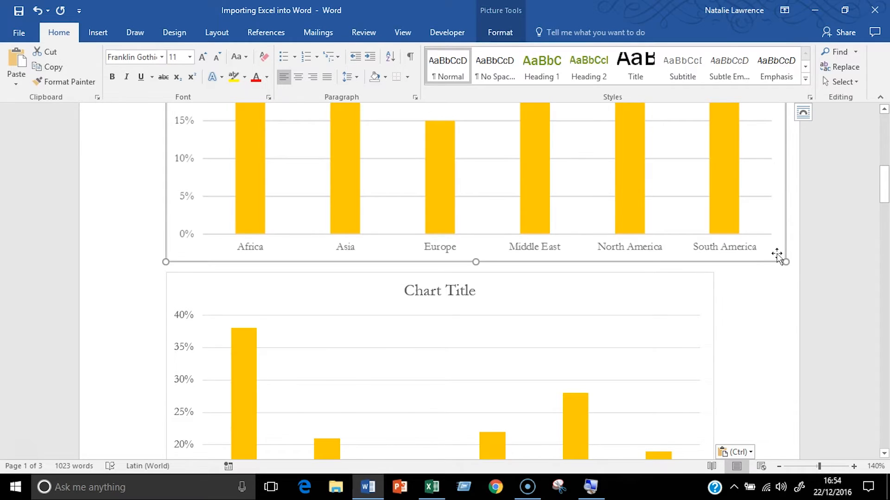
key("Delete")
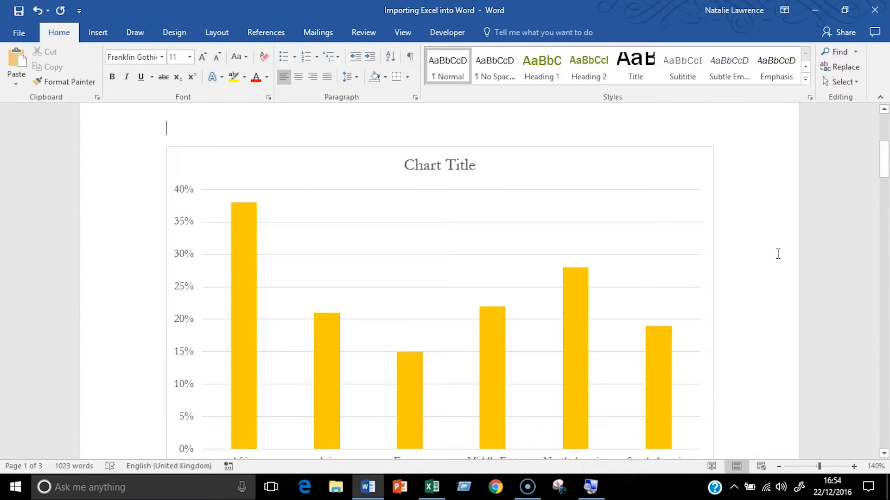
scroll(744, 211, "down", 2)
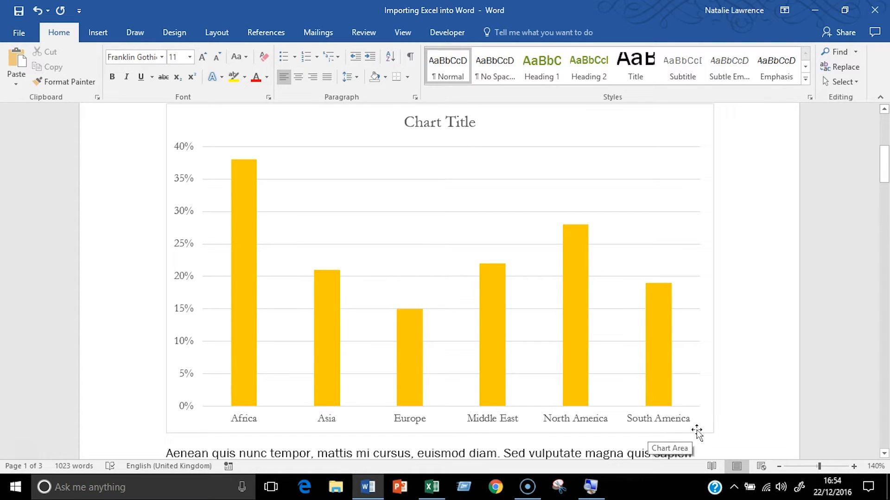
scroll(742, 293, "up", 3)
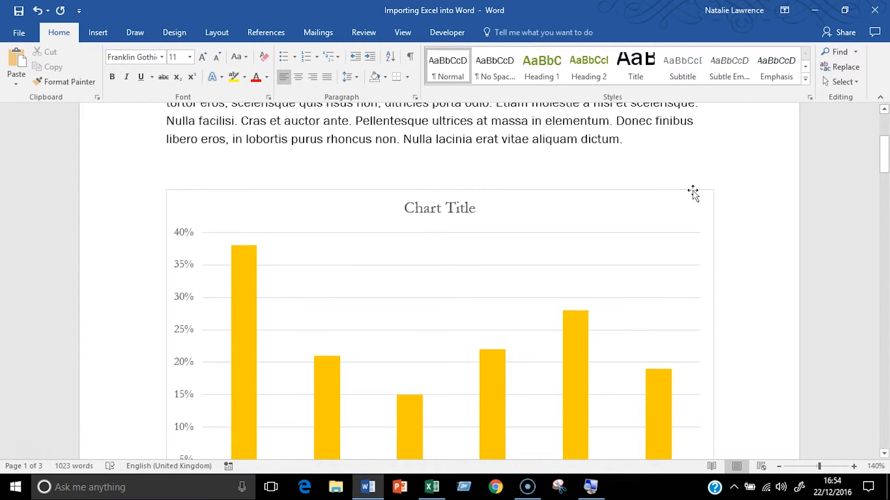
left_click(693, 192)
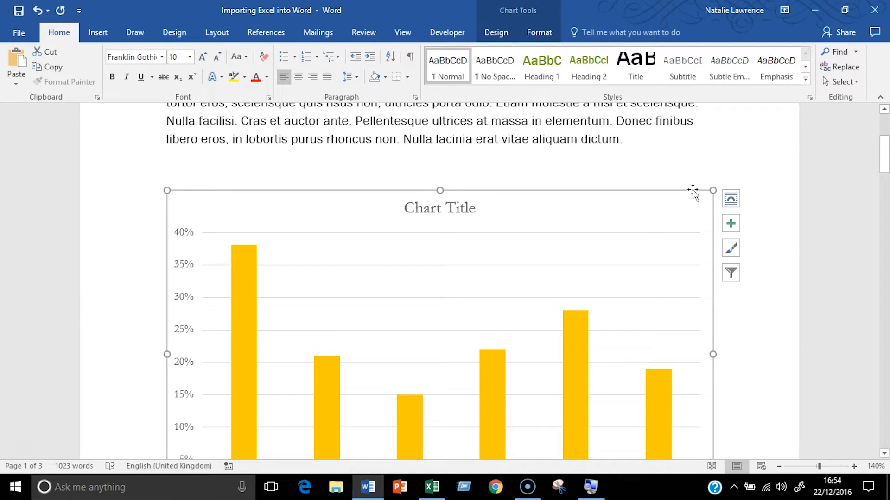
key("Delete")
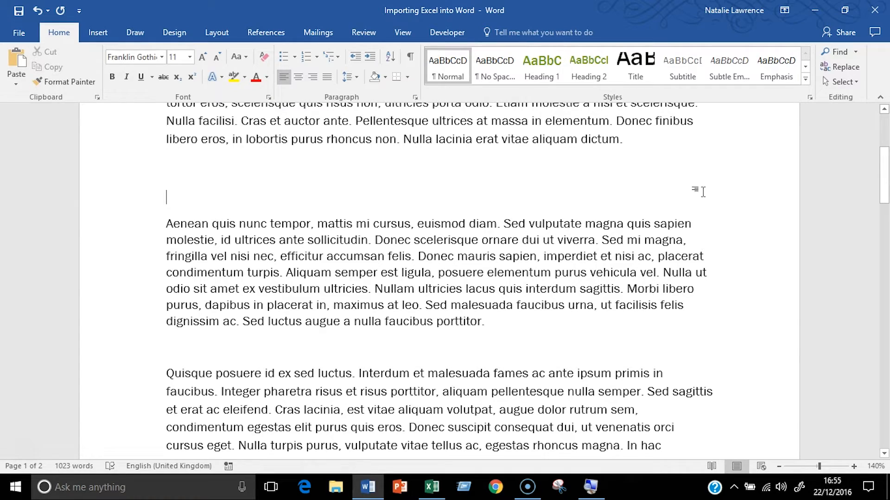
Paste the copied column chart below the first paragraph with source formatting and linked data, and save the document
left_click(810, 468)
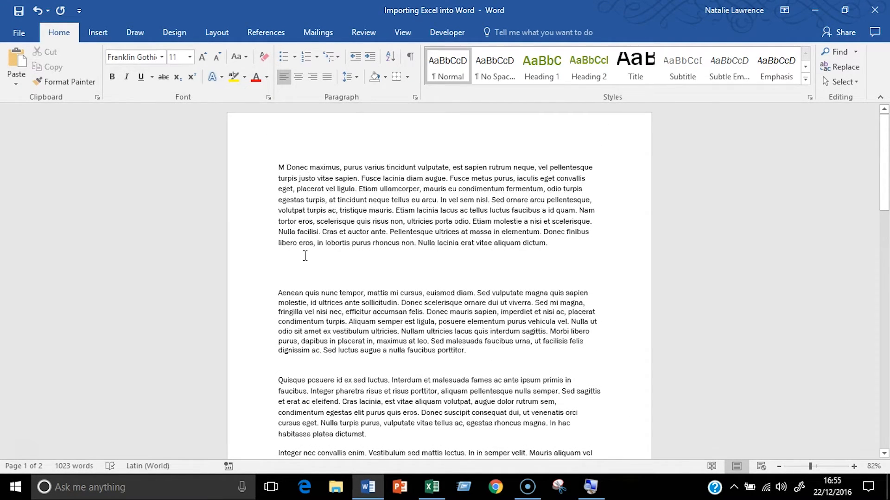
left_click(16, 84)
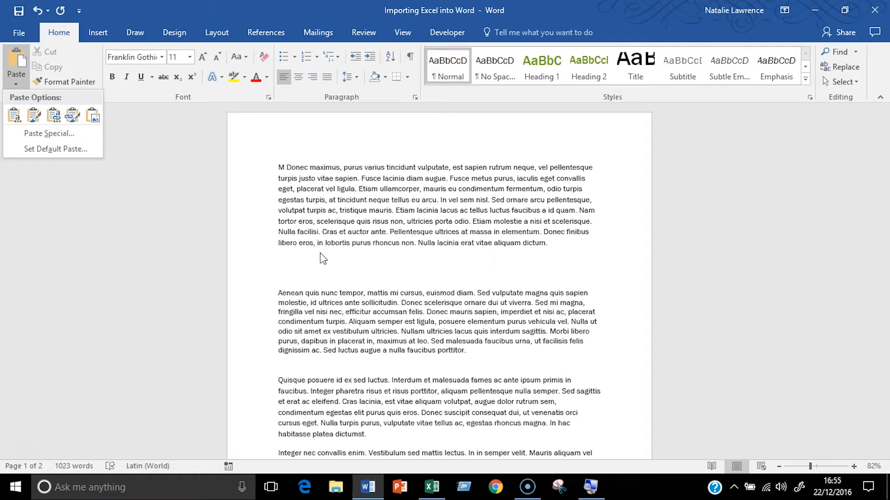
left_click(73, 116)
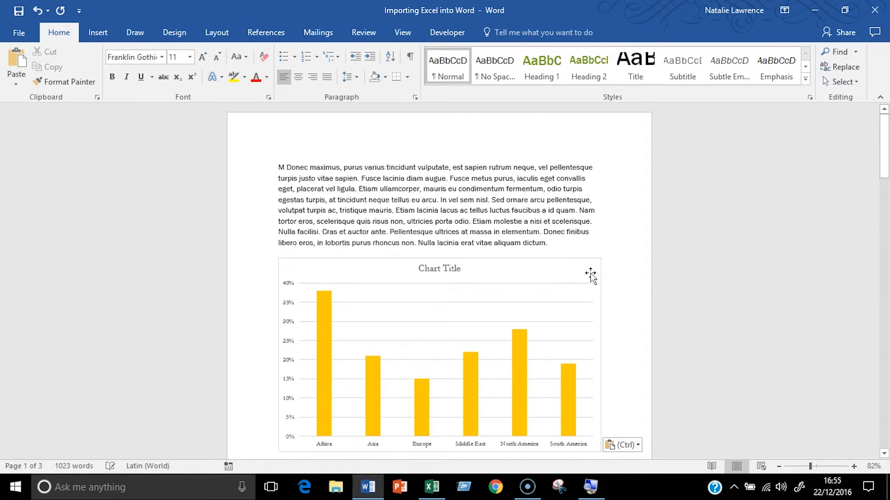
key("ctrl+s")
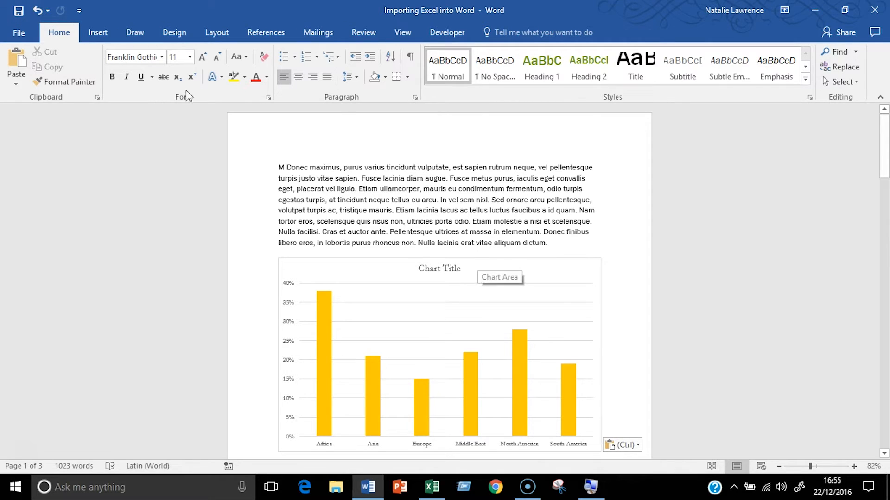
Break the chart's link to the workbook Importing Excel into Word.xlsx and check the data options offered for the chart in the document
left_click(27, 33)
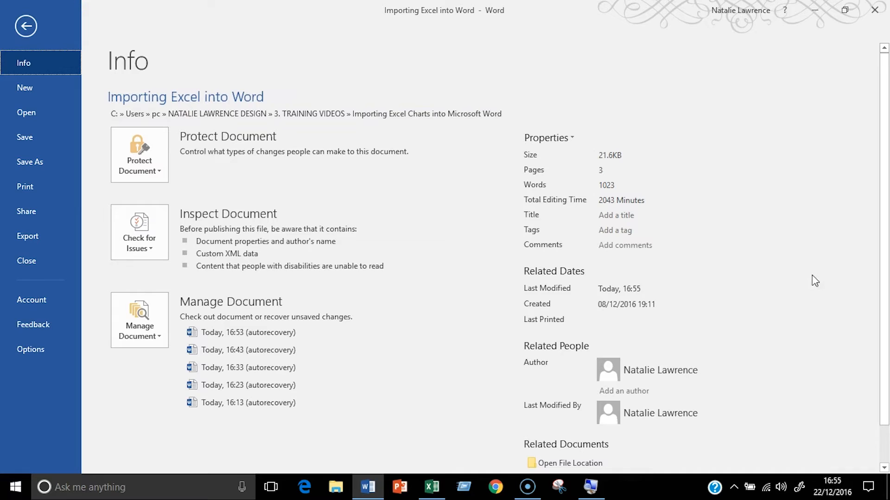
scroll(785, 245, "down", 2)
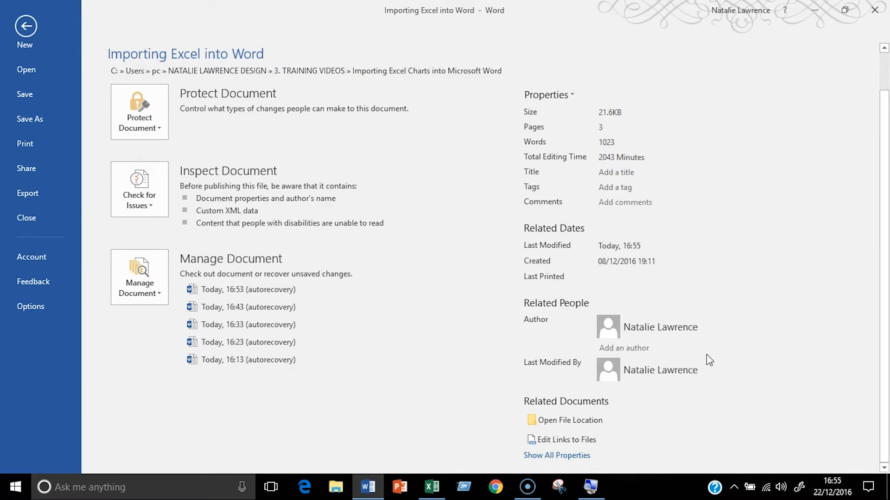
left_click(583, 440)
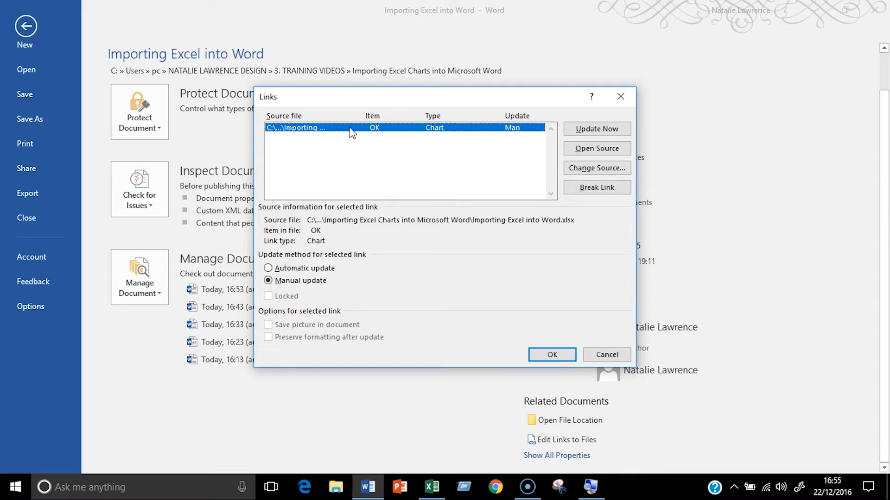
left_click(619, 188)
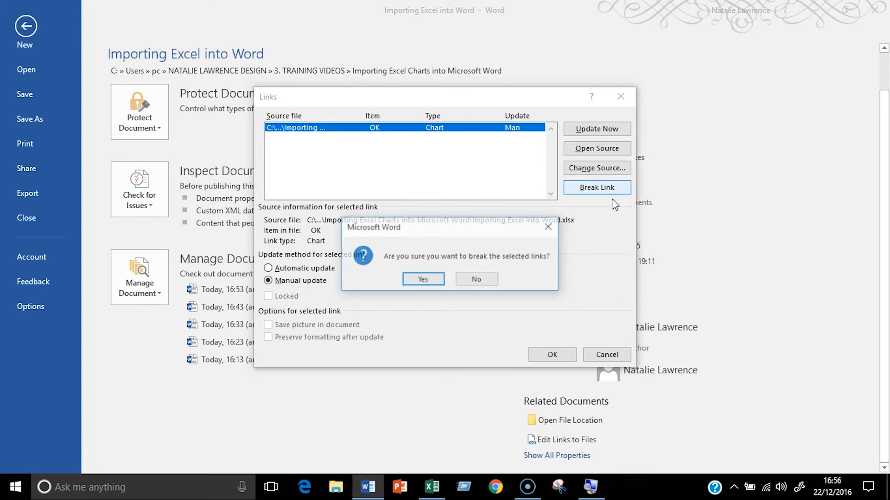
left_click(423, 281)
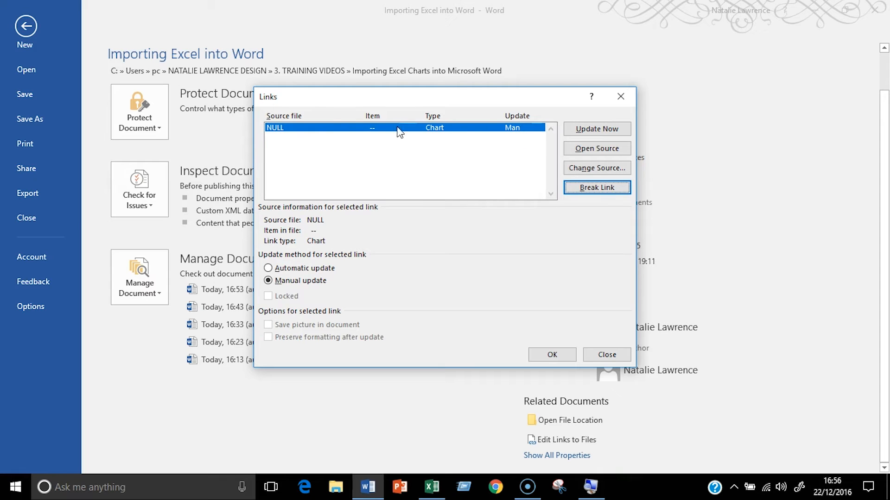
left_click(552, 354)
left_click(27, 35)
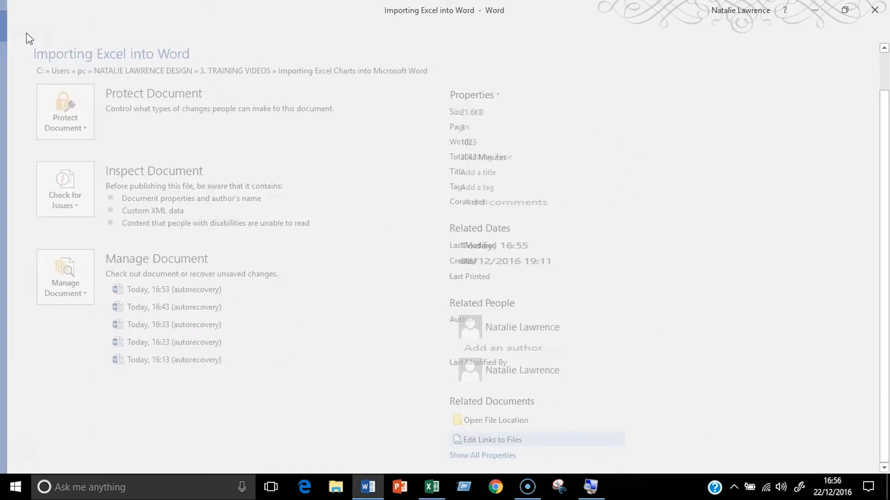
left_click(590, 273)
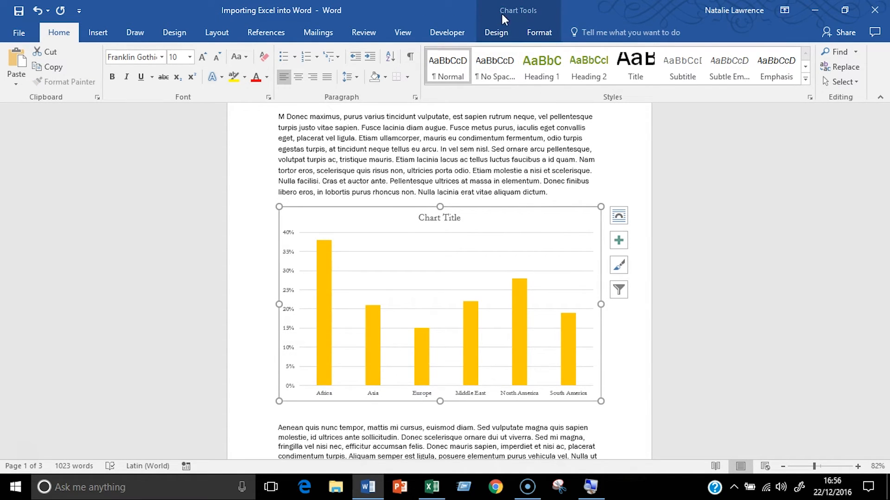
left_click(502, 33)
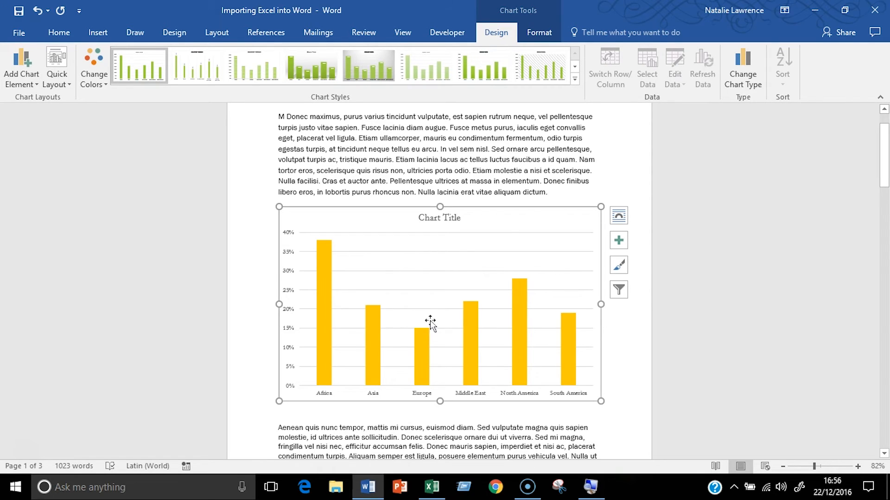
Switch to Excel and set the Europe value in cell M6 of Sheet1 to 4%
left_click(431, 486)
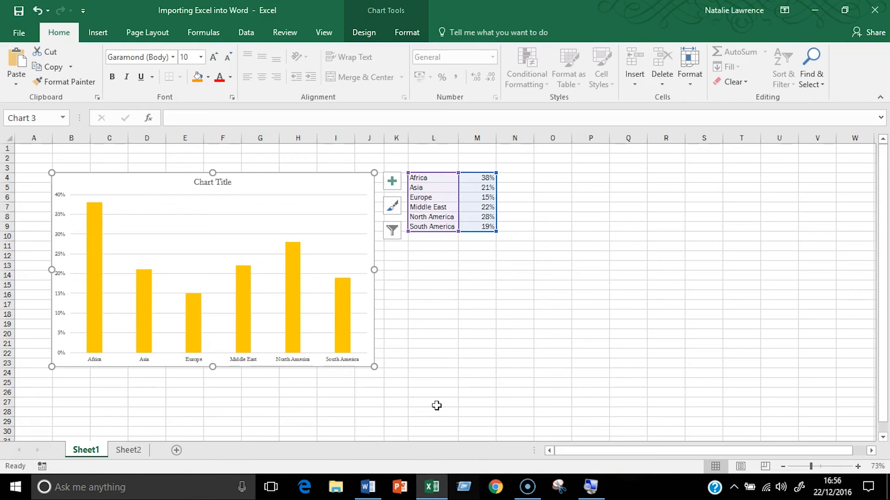
left_click(484, 197)
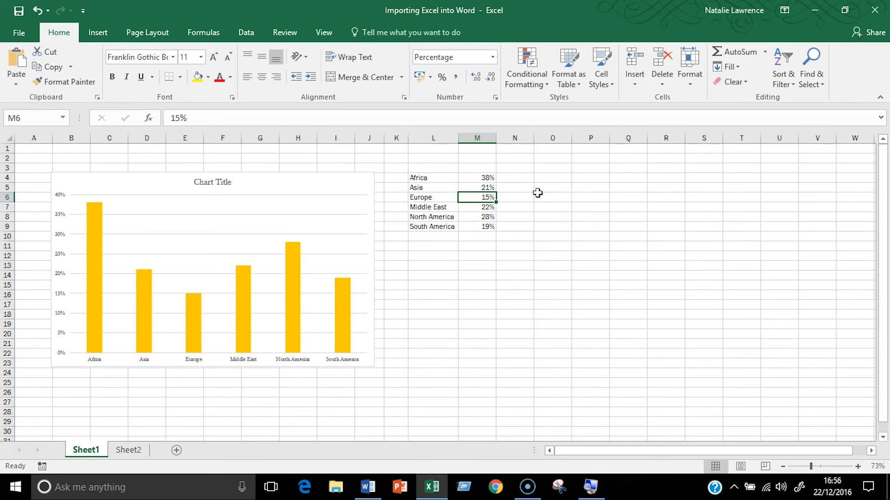
type("4")
key("Return")
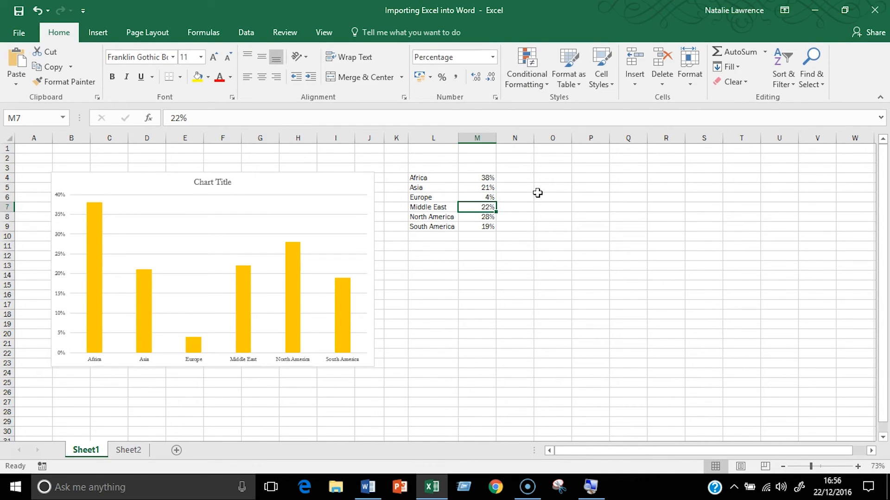
Switch back to Word, check the Europe column's value in the unlinked chart, and deselect the chart
left_click(366, 487)
mouse_move(422, 342)
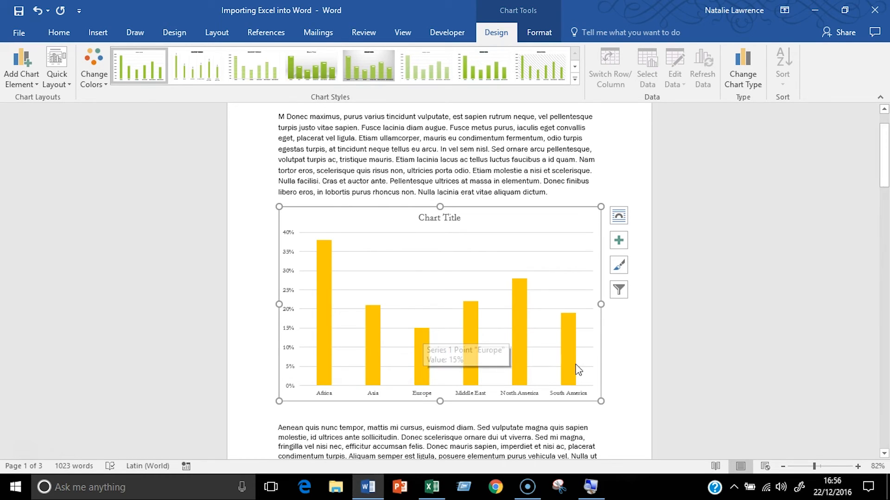
left_click(620, 334)
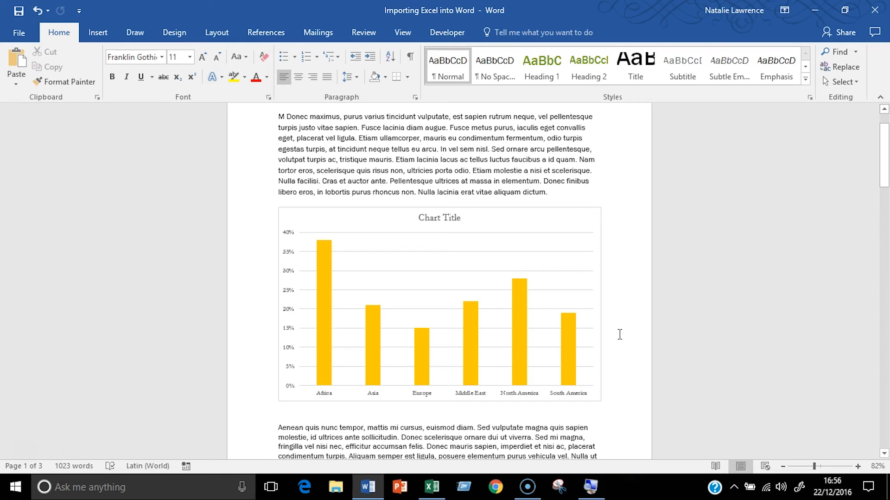